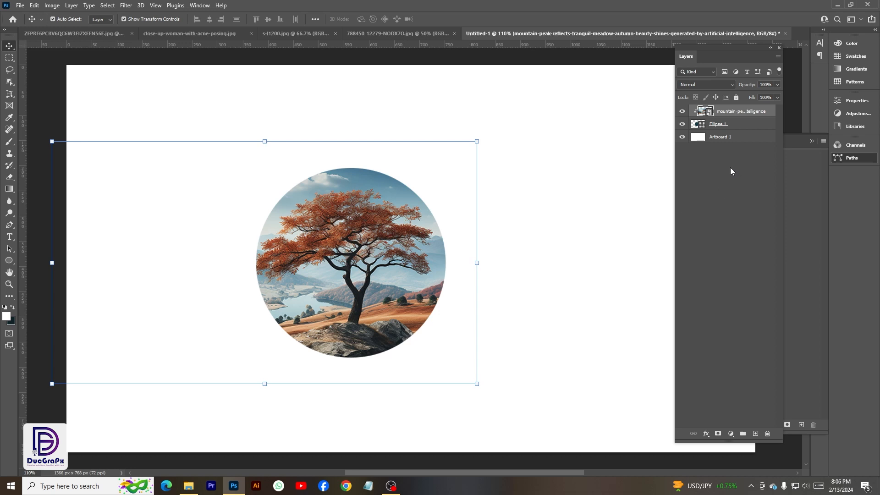
Link the mountain image layer with the Ellipse 1 layer and move the pair together on the artboard.
{"action": "left_click", "coordinate": [729, 125], "text": "ctrl"}
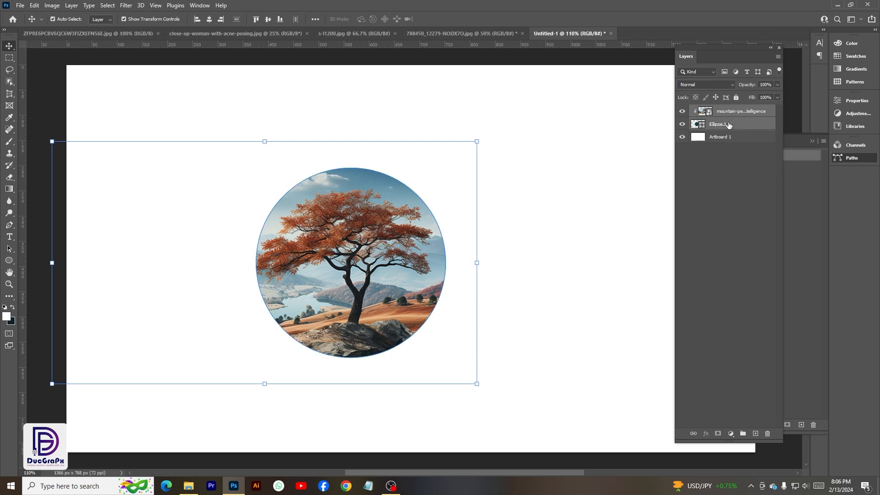
{"action": "right_click", "coordinate": [729, 126]}
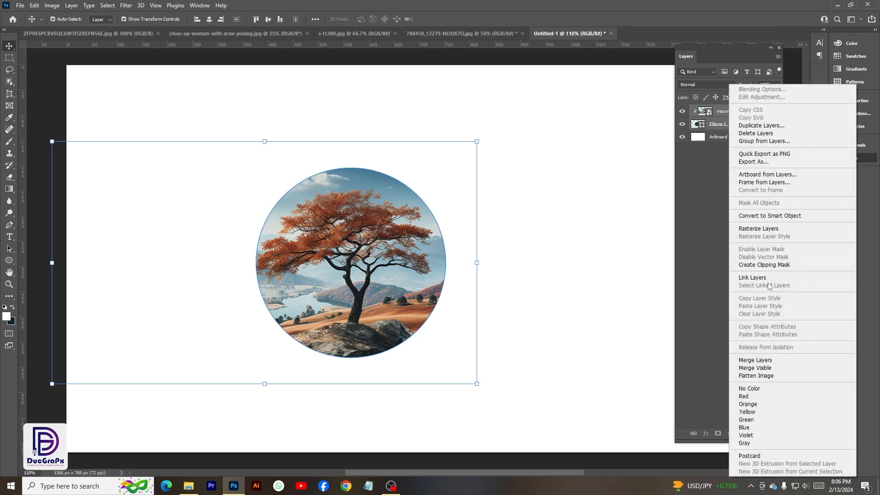
{"action": "left_click", "coordinate": [768, 278]}
{"action": "mouse_move", "coordinate": [374, 273]}
{"action": "left_mouse_down"}
{"action": "mouse_move", "coordinate": [342, 249]}
{"action": "mouse_move", "coordinate": [397, 258]}
{"action": "mouse_move", "coordinate": [381, 262]}
{"action": "left_mouse_up"}
Unlink the Ellipse 1 and mountain image layers and shift the tree picture slightly on its own.
{"action": "left_click", "coordinate": [725, 125]}
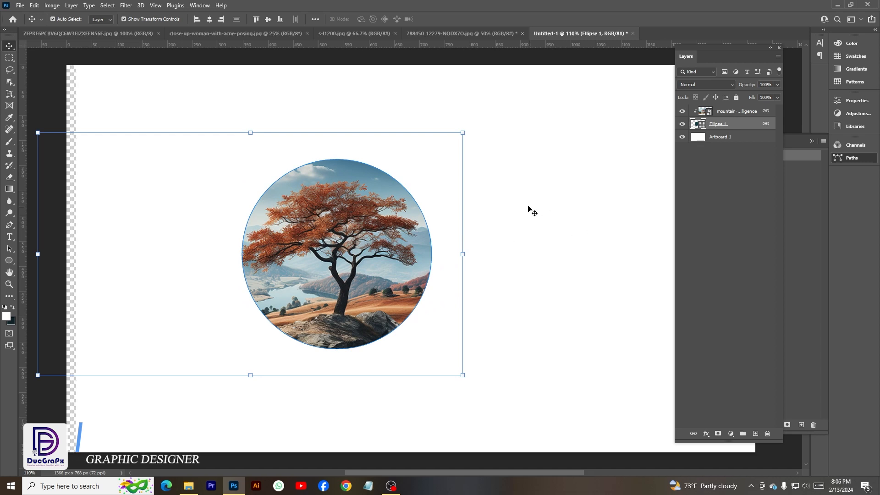
{"action": "right_click", "coordinate": [732, 126]}
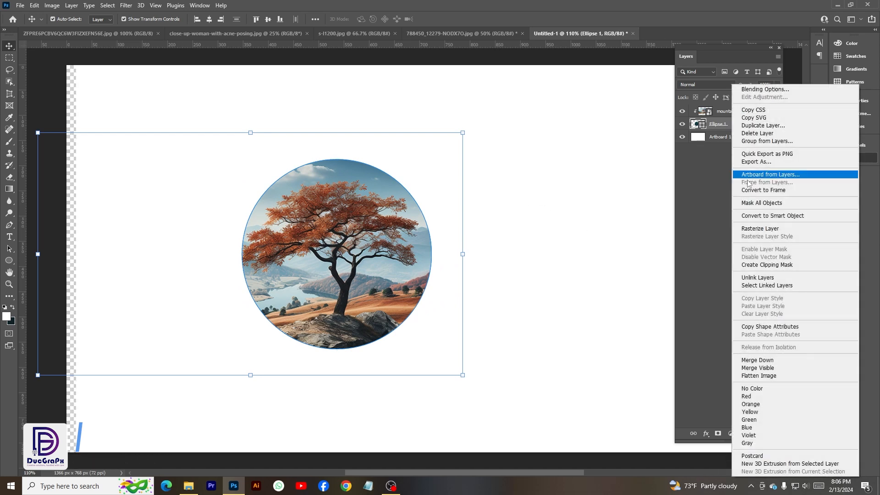
{"action": "left_click", "coordinate": [757, 278]}
{"action": "left_click", "coordinate": [488, 263]}
{"action": "mouse_move", "coordinate": [349, 259]}
{"action": "left_mouse_down"}
{"action": "mouse_move", "coordinate": [361, 260]}
{"action": "mouse_move", "coordinate": [341, 271]}
{"action": "left_mouse_up"}
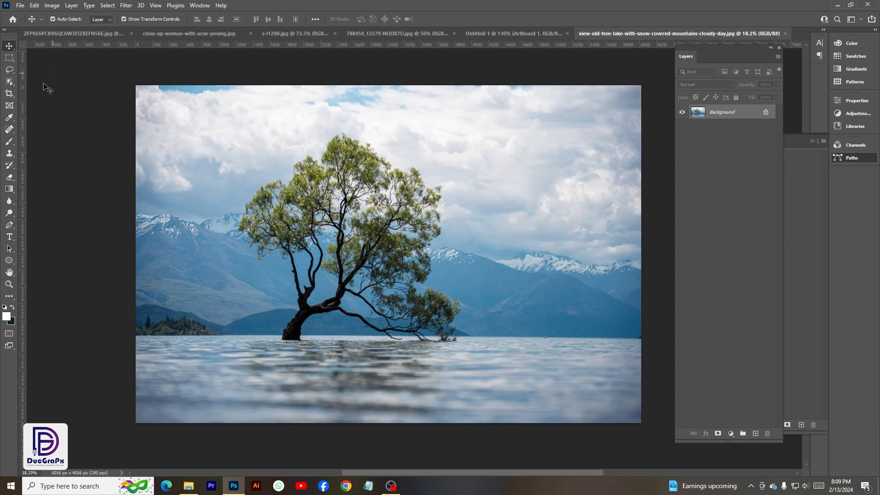
Crop the lake tree photo inward from its left and right edges with the Crop tool.
{"action": "left_click_drag", "start_coordinate": [9, 94], "coordinate": [29, 96]}
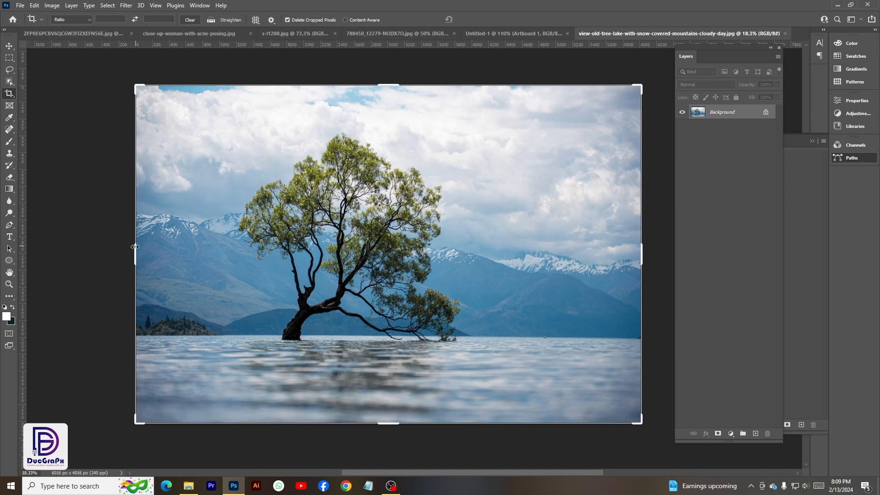
{"action": "left_click_drag", "start_coordinate": [134, 247], "coordinate": [186, 252]}
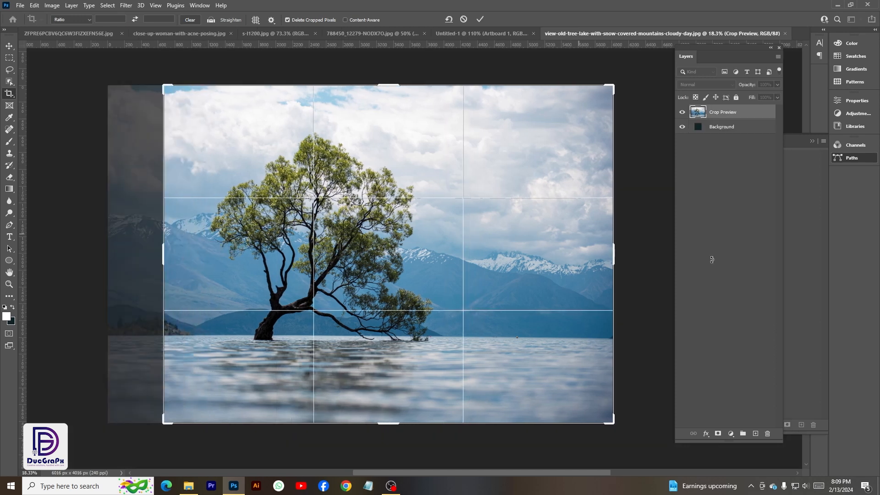
{"action": "left_click_drag", "start_coordinate": [610, 253], "coordinate": [545, 267]}
{"action": "key", "text": "Return"}
Perspective-crop the lake photo to a four-sided area around the tree that is narrower at the top than at the water.
{"action": "right_click", "coordinate": [9, 93]}
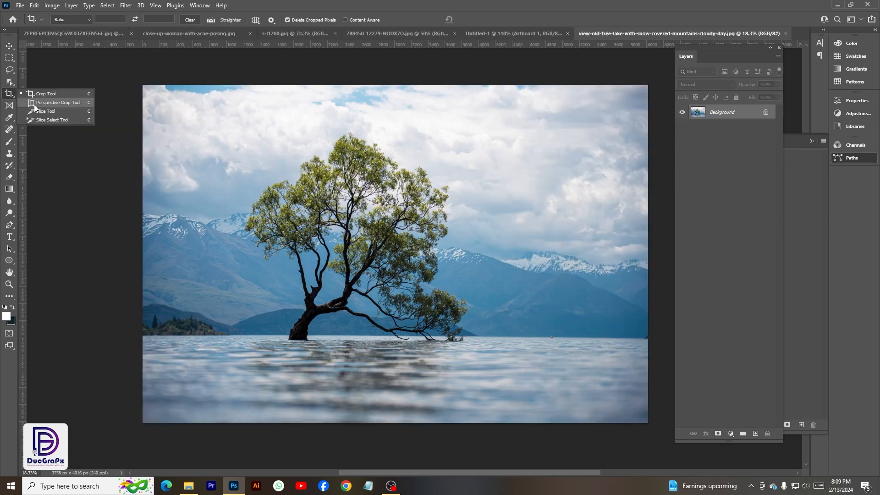
{"action": "left_click", "coordinate": [35, 104]}
{"action": "left_click", "coordinate": [257, 129]}
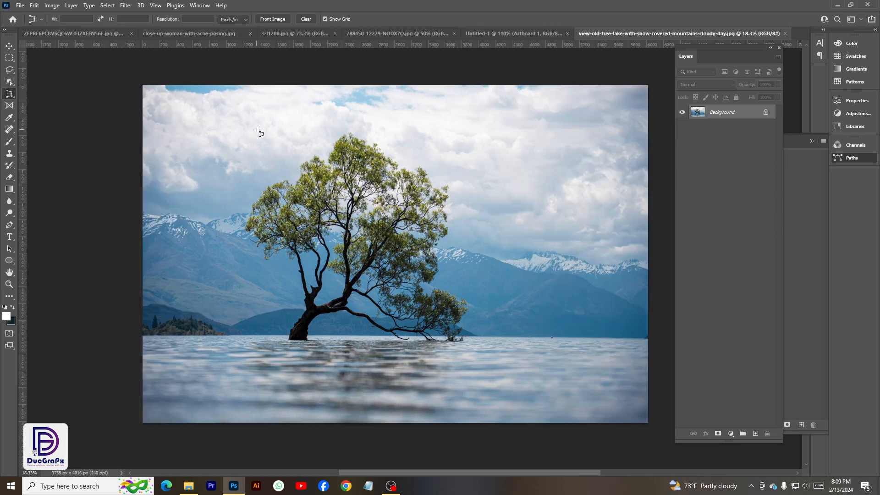
{"action": "left_click", "coordinate": [472, 132]}
{"action": "left_click", "coordinate": [508, 353]}
{"action": "left_click", "coordinate": [280, 387]}
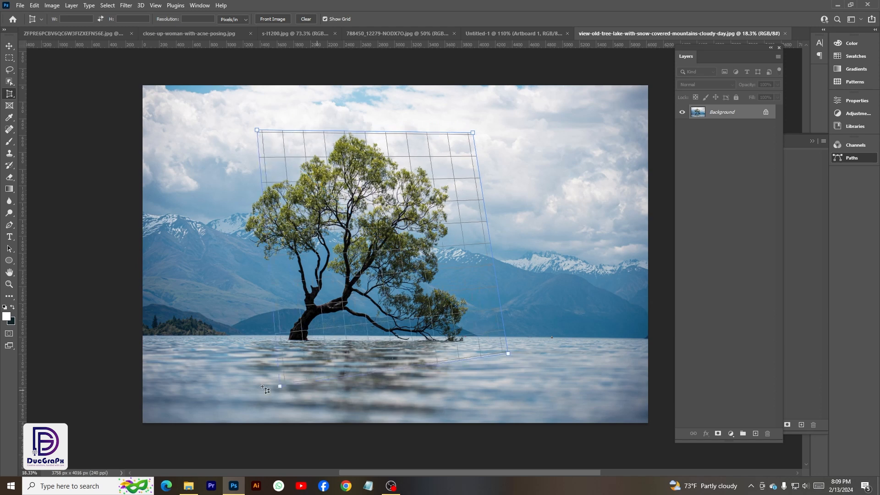
{"action": "left_click_drag", "start_coordinate": [280, 386], "coordinate": [211, 353]}
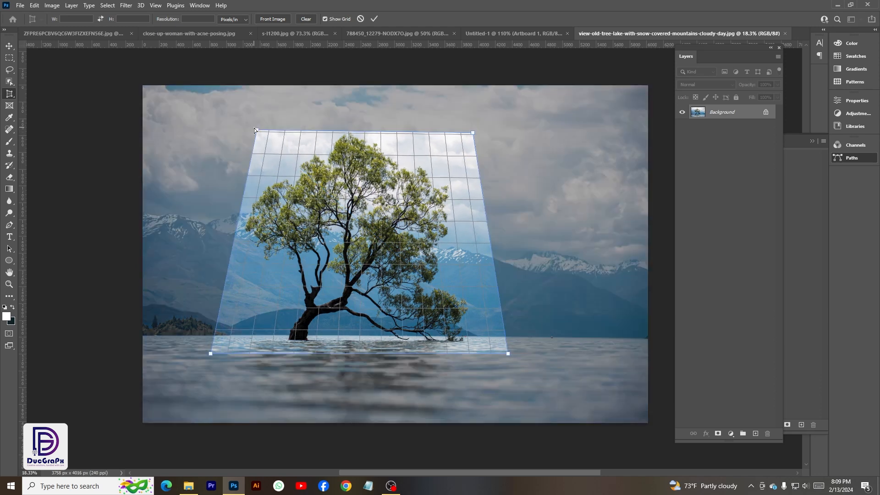
{"action": "left_click", "coordinate": [374, 19]}
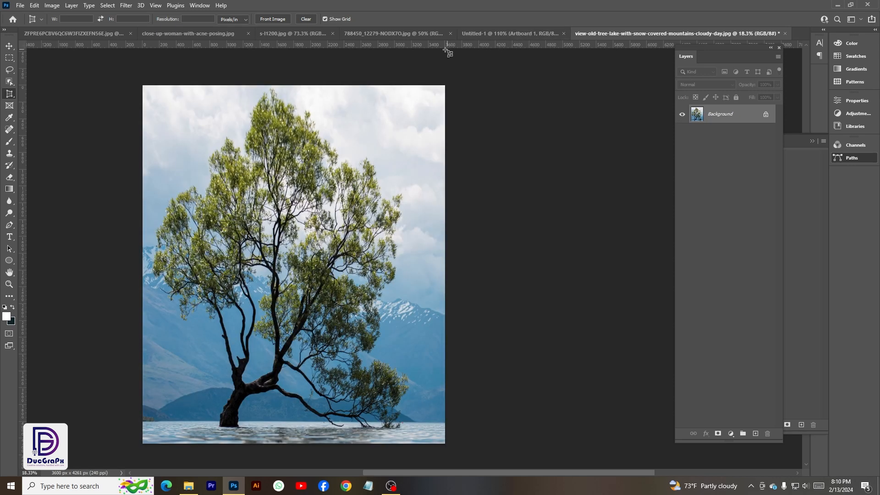
Perspective-crop s-l1200.jpg to the four corners of the RESERVED card's front face so it is straightened.
{"action": "left_click", "coordinate": [312, 33]}
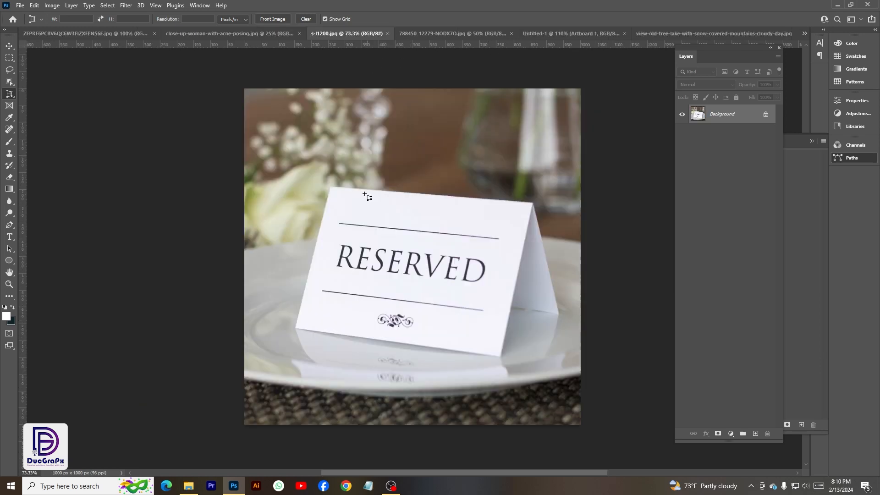
{"action": "scroll", "coordinate": [397, 275], "scroll_direction": "up", "scroll_amount": 1}
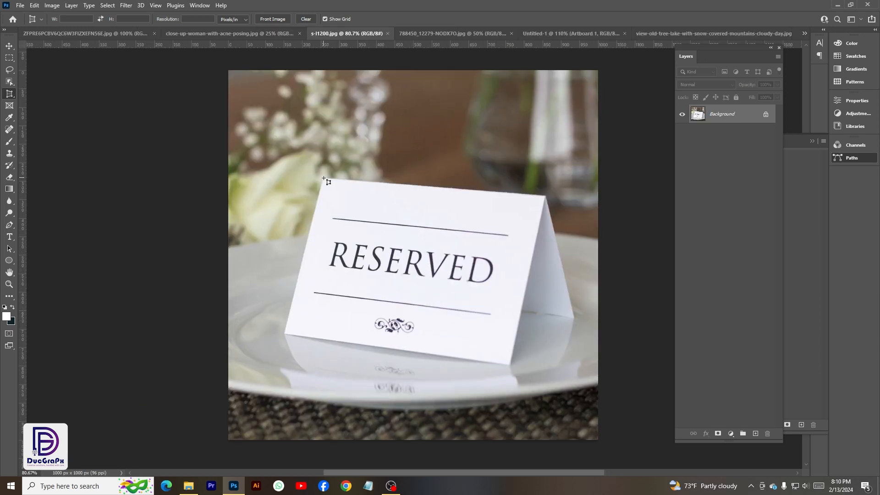
{"action": "left_click", "coordinate": [324, 177]}
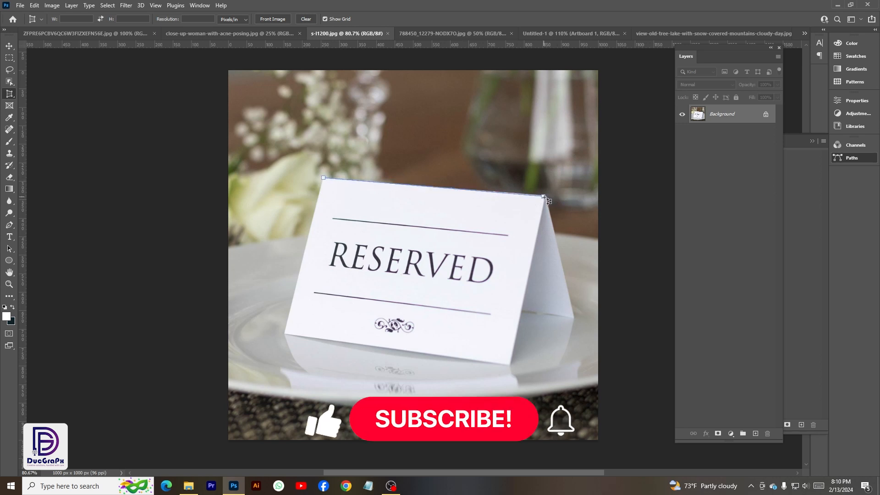
{"action": "left_click", "coordinate": [544, 197]}
{"action": "left_click", "coordinate": [511, 365]}
{"action": "left_click", "coordinate": [372, 364]}
{"action": "left_click_drag", "start_coordinate": [371, 364], "coordinate": [285, 335]}
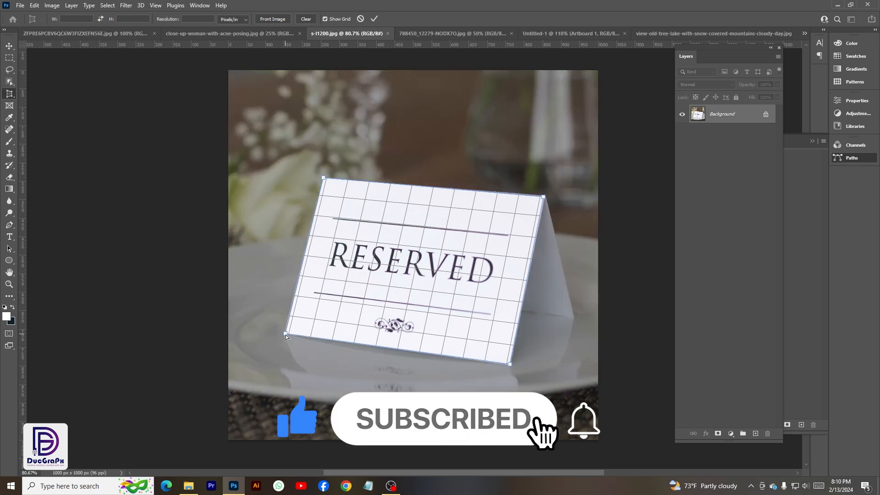
{"action": "left_click", "coordinate": [373, 18]}
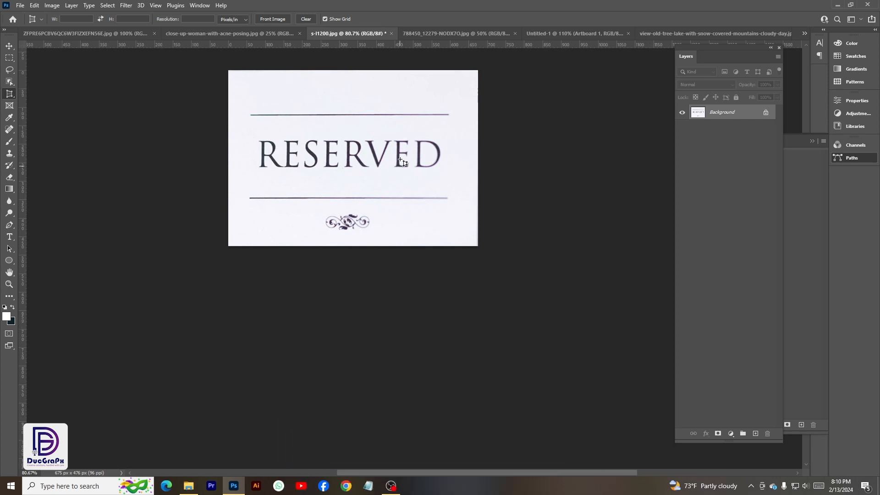
{"action": "scroll", "coordinate": [400, 161], "scroll_direction": "up", "scroll_amount": 3}
{"action": "scroll", "coordinate": [346, 169], "scroll_direction": "up", "scroll_amount": 2}
{"action": "key", "text": "v"}
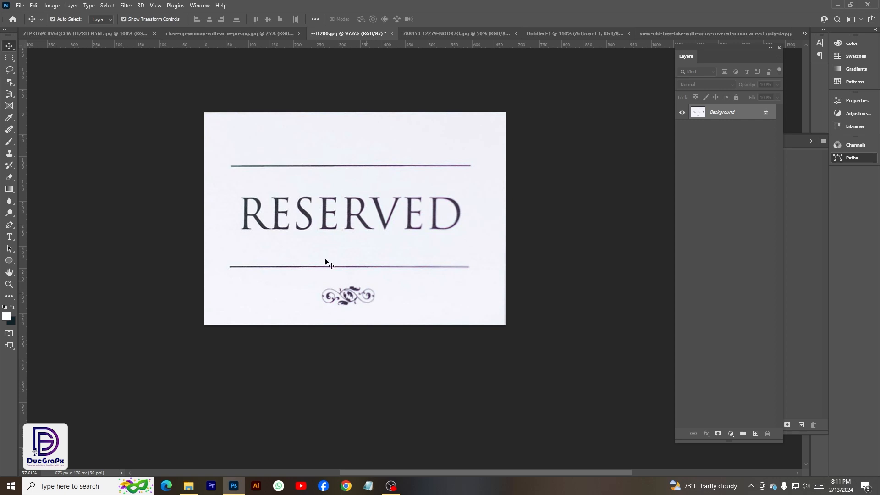
Draw three separate rectangular slices on the lake photo, over the sky, the tree crown and the distant mountains.
{"action": "left_click", "coordinate": [9, 93]}
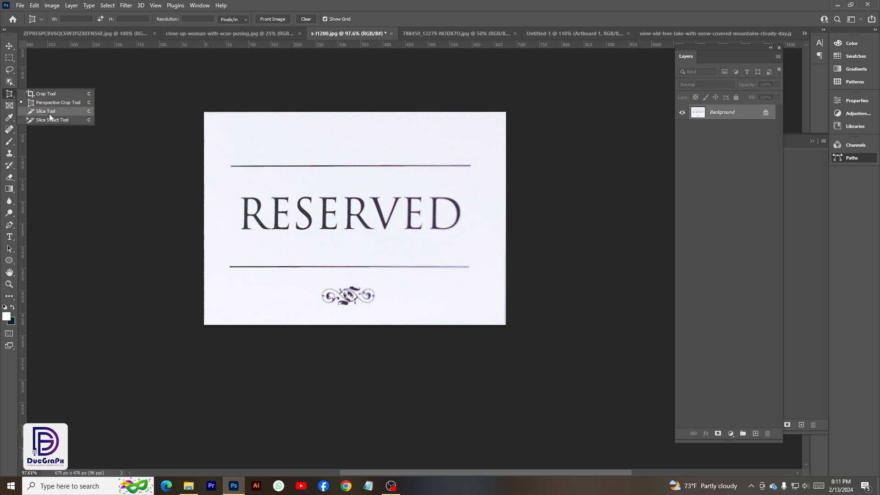
{"action": "left_click", "coordinate": [48, 112]}
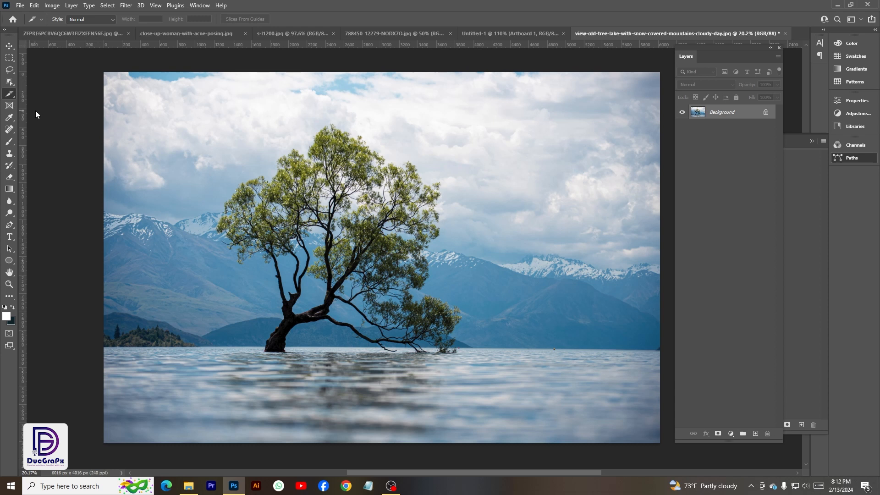
{"action": "left_click_drag", "start_coordinate": [199, 137], "coordinate": [291, 201]}
{"action": "left_click_drag", "start_coordinate": [370, 163], "coordinate": [608, 308]}
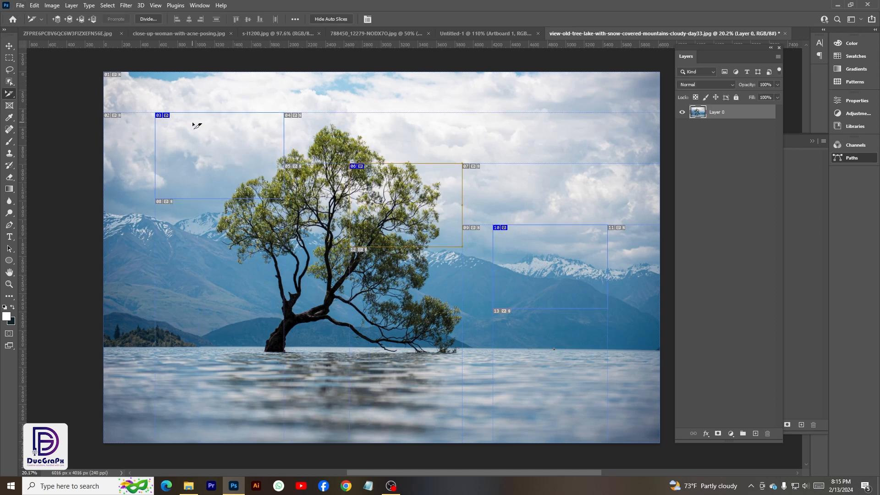
Move the sky slice slightly down and to the right with the Slice Select tool.
{"action": "right_click", "coordinate": [9, 93]}
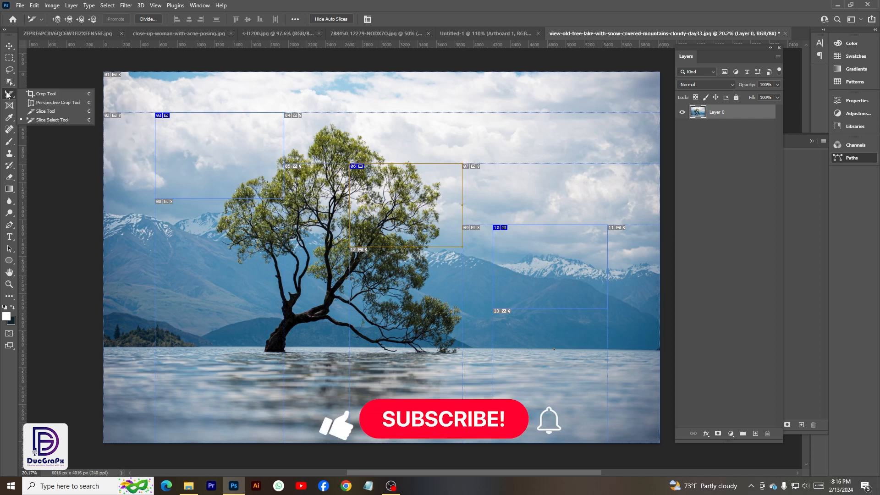
{"action": "left_click", "coordinate": [36, 120]}
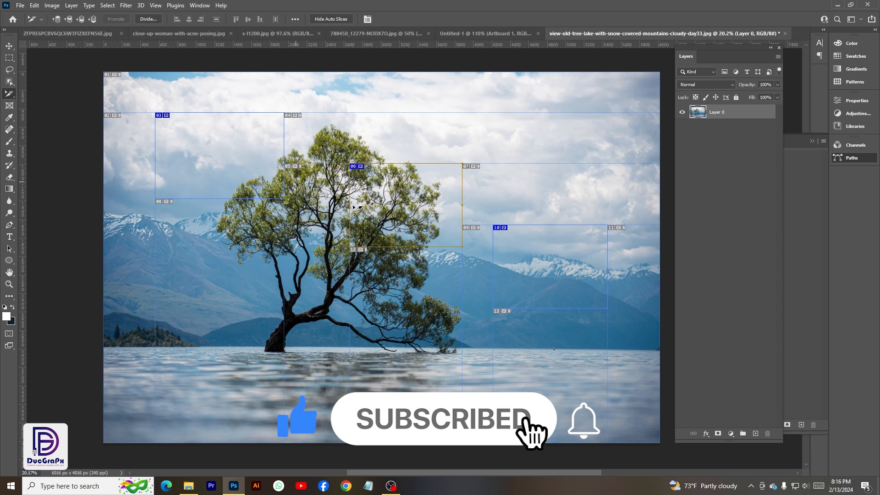
{"action": "left_click", "coordinate": [225, 158]}
{"action": "mouse_move", "coordinate": [217, 112]}
{"action": "left_mouse_down"}
{"action": "mouse_move", "coordinate": [219, 105]}
{"action": "mouse_move", "coordinate": [219, 112]}
{"action": "left_mouse_up"}
{"action": "left_click_drag", "start_coordinate": [244, 162], "coordinate": [259, 184]}
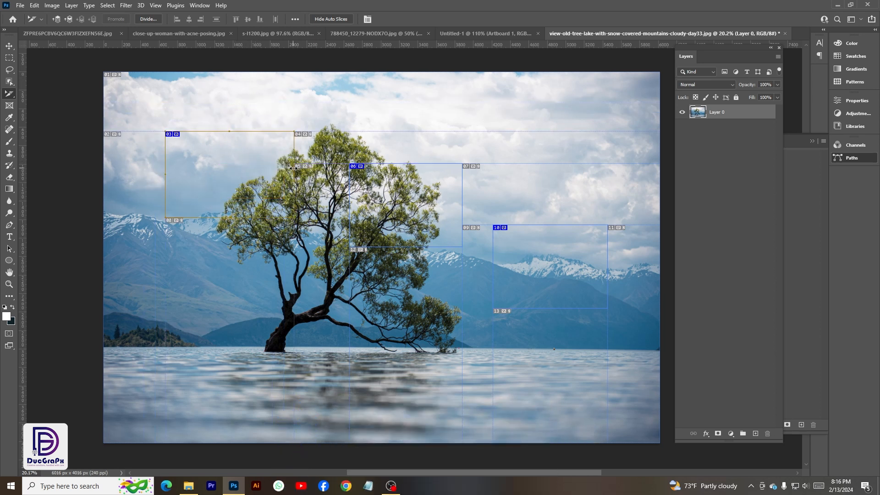
Select the tree crown slice and reposition the slice over the distant mountains.
{"action": "left_click", "coordinate": [407, 207]}
{"action": "left_click_drag", "start_coordinate": [536, 252], "coordinate": [563, 261]}
{"action": "left_click", "coordinate": [541, 258]}
{"action": "left_click_drag", "start_coordinate": [562, 260], "coordinate": [554, 275]}
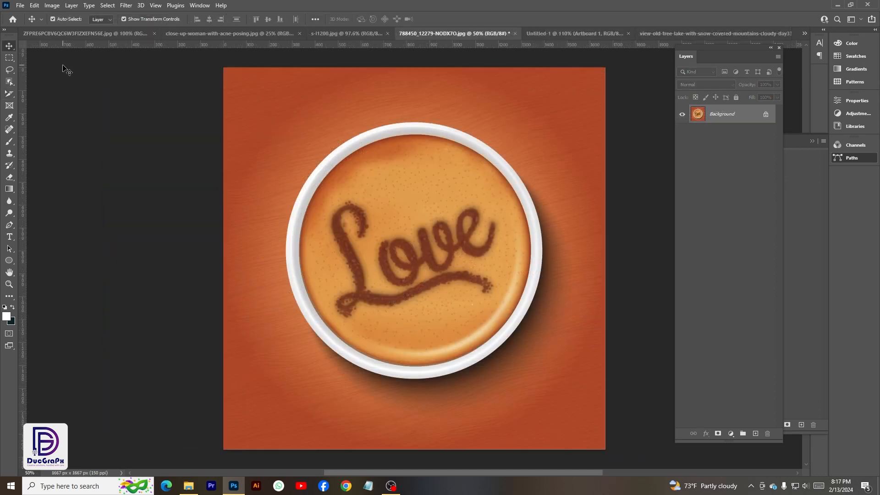
Draw an elliptical frame over the cup in 788450_12279-NODX7O.jpg and adjust it to fit the inside of the white rim.
{"action": "left_click", "coordinate": [9, 111]}
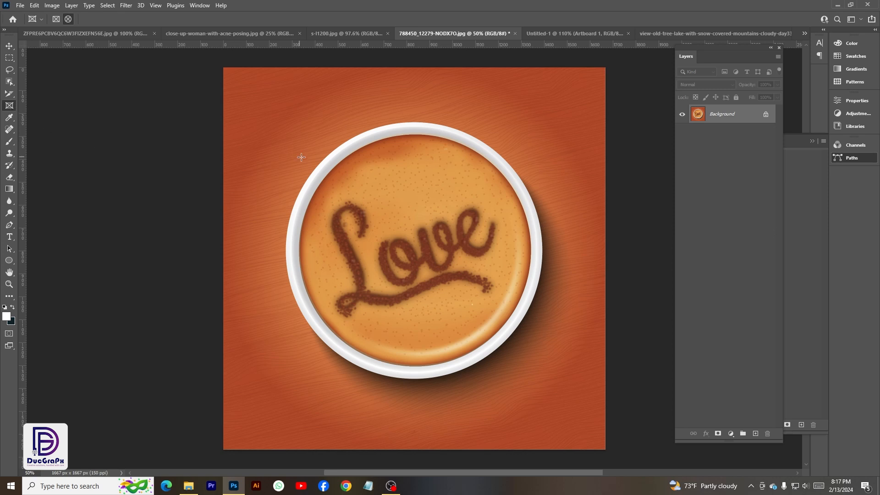
{"action": "left_click_drag", "start_coordinate": [305, 128], "coordinate": [533, 368]}
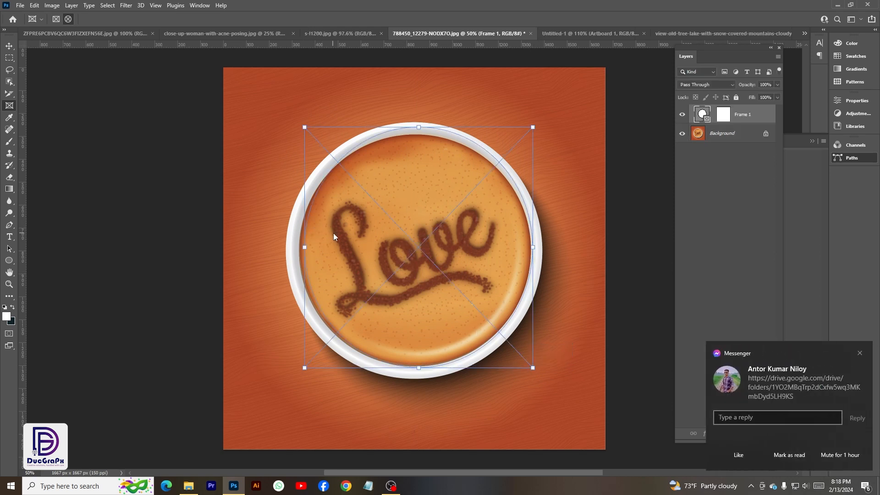
{"action": "left_click_drag", "start_coordinate": [410, 228], "coordinate": [407, 230]}
{"action": "left_click_drag", "start_coordinate": [415, 128], "coordinate": [414, 133]}
{"action": "left_click_drag", "start_coordinate": [529, 250], "coordinate": [531, 250]}
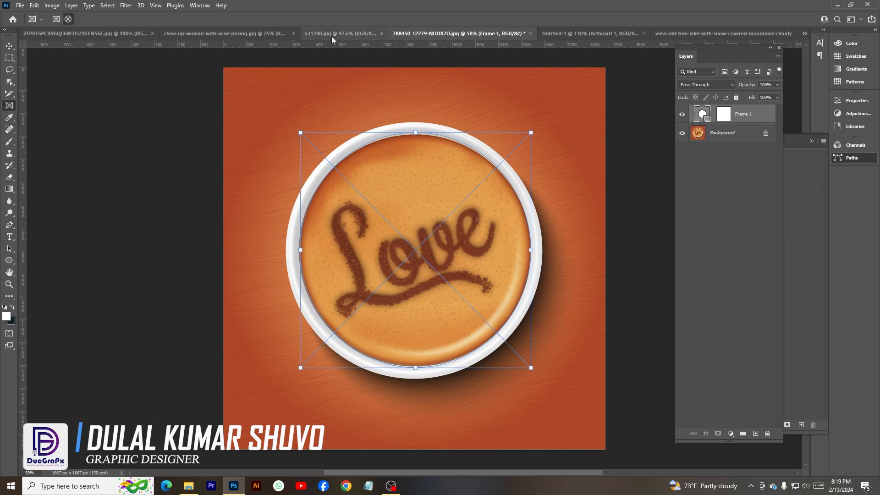
Place the mountain-peak-reflects-tranquil-meadow image from Downloads into the elliptical frame as an embedded file.
{"action": "left_click", "coordinate": [20, 5]}
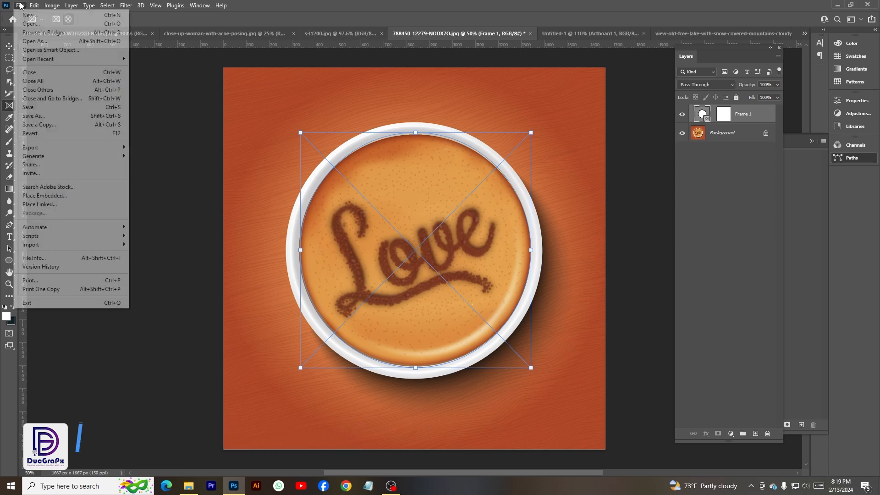
{"action": "left_click", "coordinate": [45, 198]}
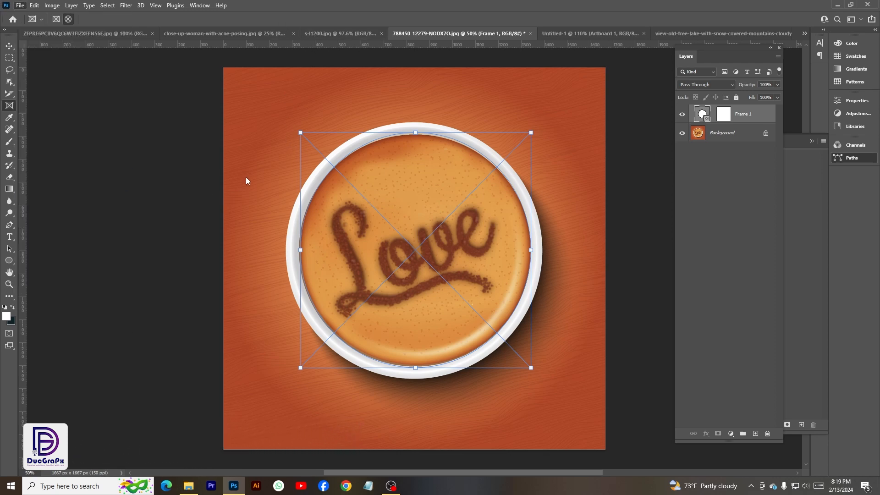
{"action": "scroll", "coordinate": [175, 118], "scroll_direction": "down", "scroll_amount": 5}
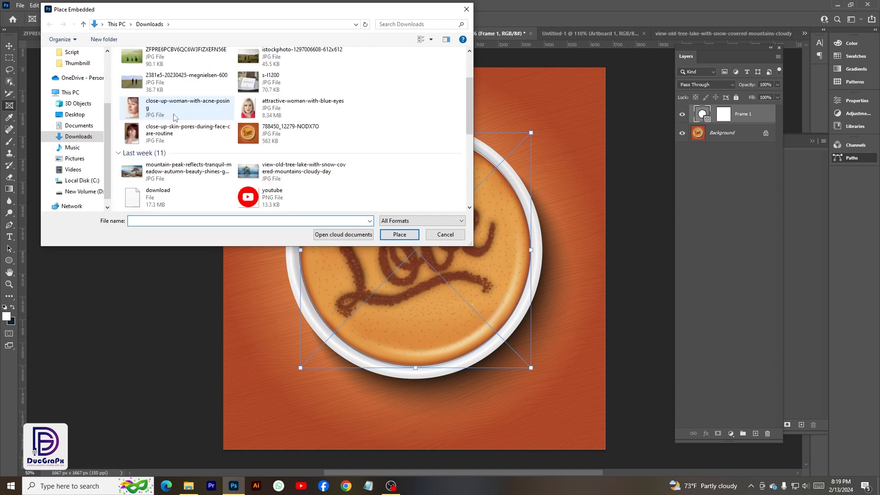
{"action": "left_click", "coordinate": [179, 94]}
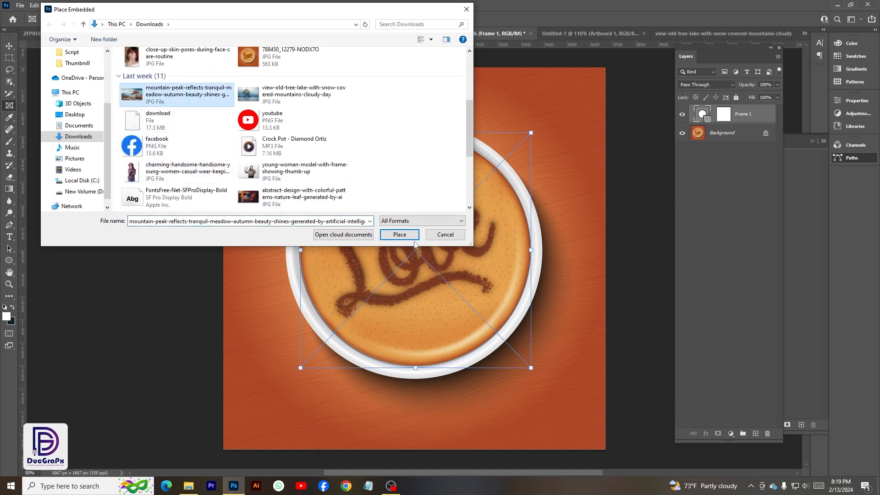
{"action": "left_click", "coordinate": [399, 235]}
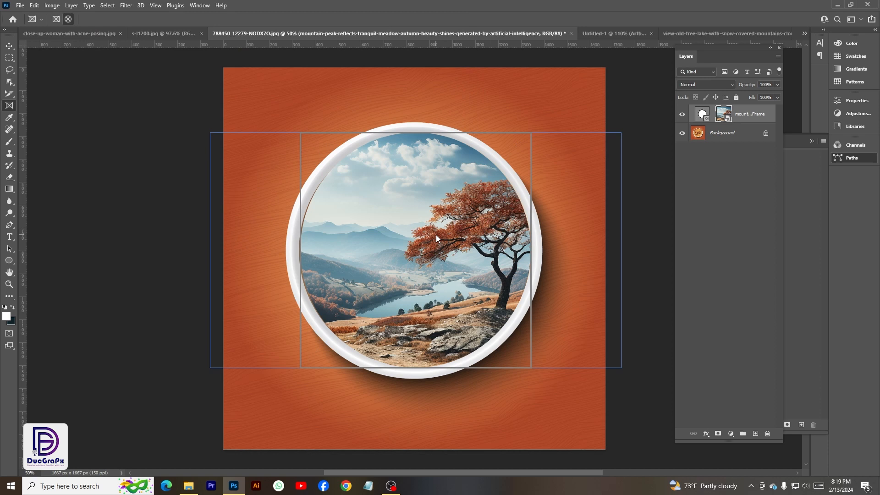
Shift the placed landscape left inside the frame to bring the whole tree into view, and deselect it.
{"action": "left_click_drag", "start_coordinate": [436, 235], "coordinate": [406, 224]}
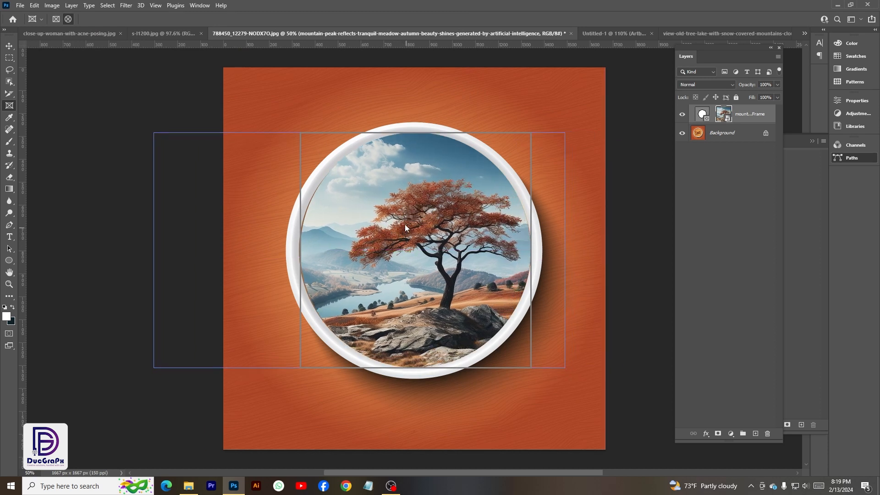
{"action": "left_click", "coordinate": [9, 46]}
{"action": "left_click", "coordinate": [173, 125]}
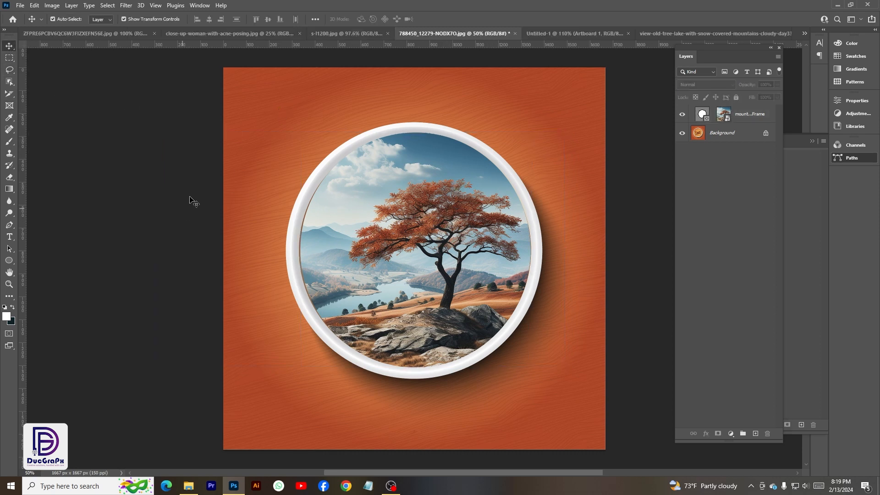
Sample the orange background beside the white rim as the foreground color with the Eyedropper and confirm it in the Color Picker.
{"action": "right_click", "coordinate": [10, 117]}
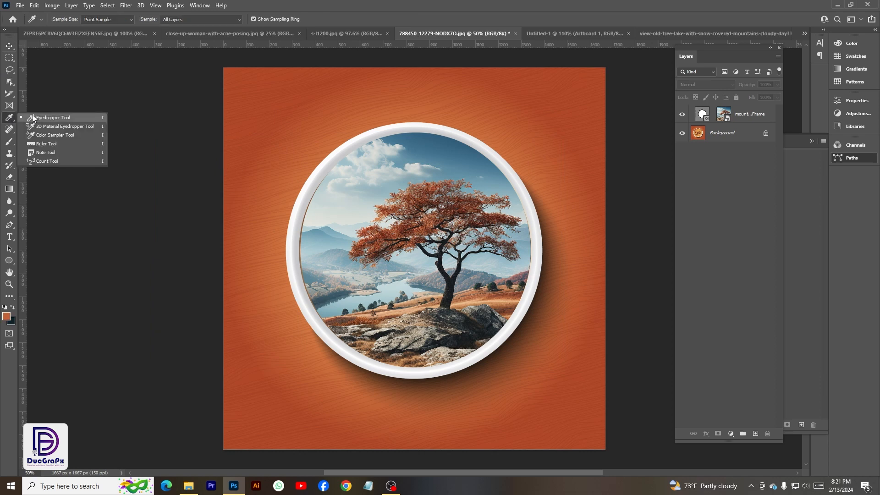
{"action": "left_click", "coordinate": [36, 119]}
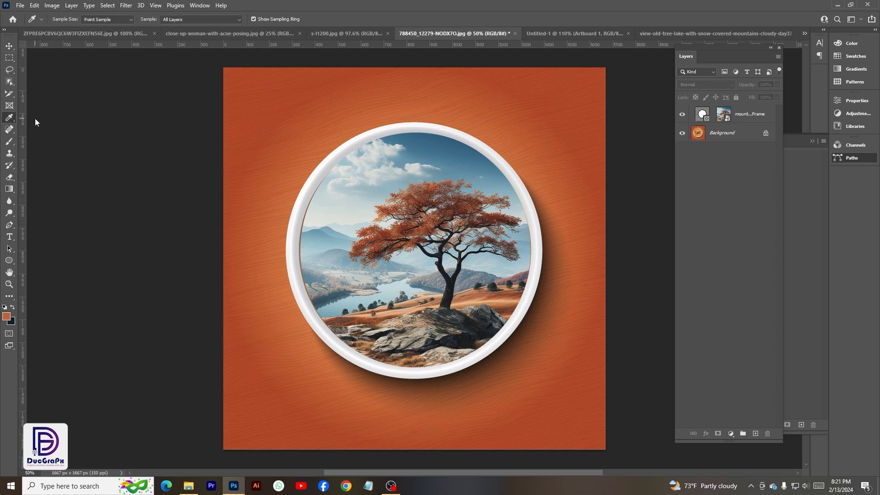
{"action": "left_click", "coordinate": [284, 155]}
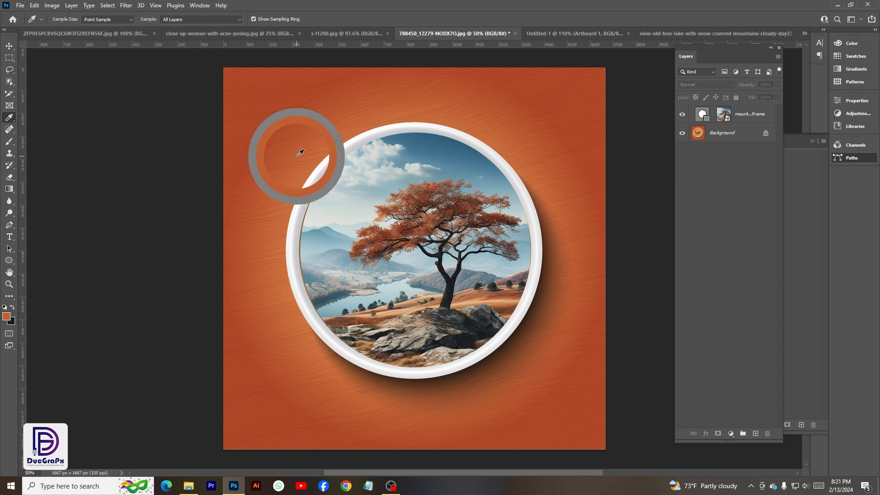
{"action": "left_click", "coordinate": [9, 318]}
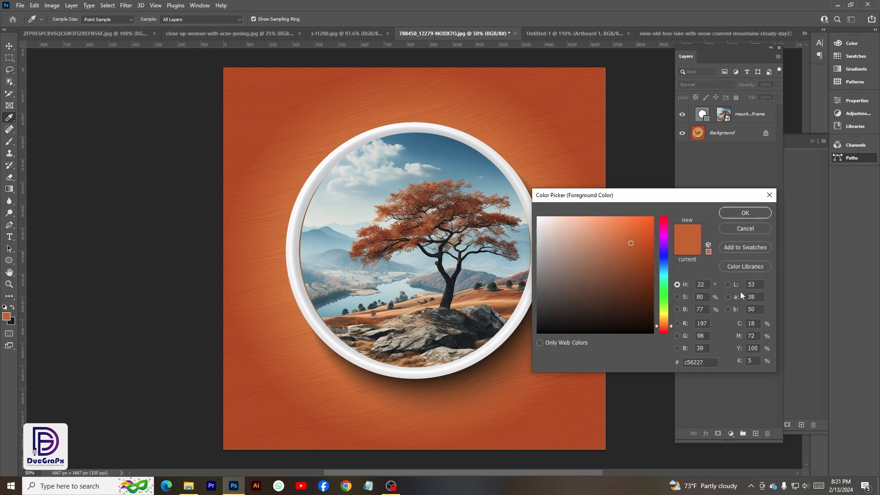
{"action": "key", "text": "Return"}
{"action": "key", "text": "v"}
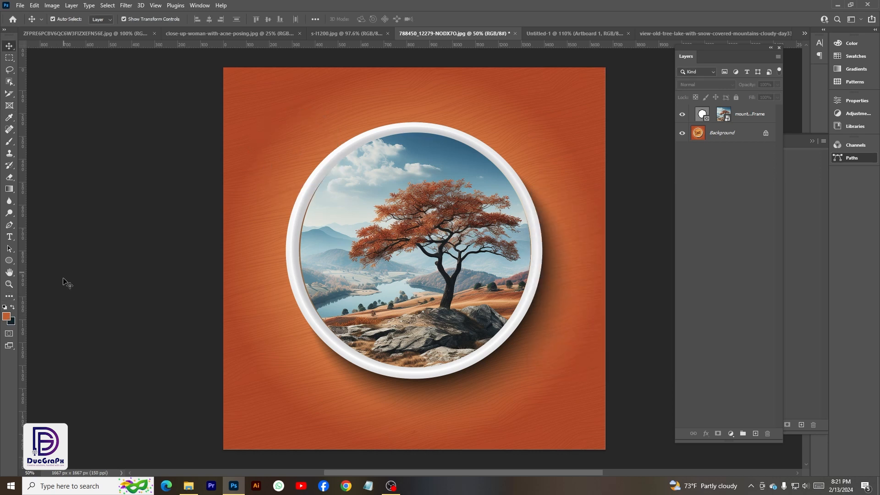
Reopen the foreground Color Picker, sample colors from the orange background and the landscape, and shift the hue toward red.
{"action": "left_click", "coordinate": [9, 319]}
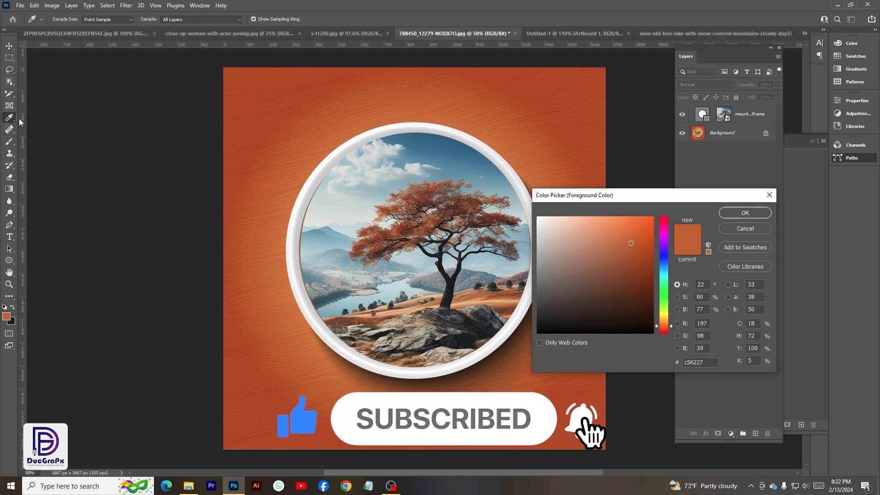
{"action": "left_click", "coordinate": [283, 148]}
{"action": "left_click", "coordinate": [283, 129]}
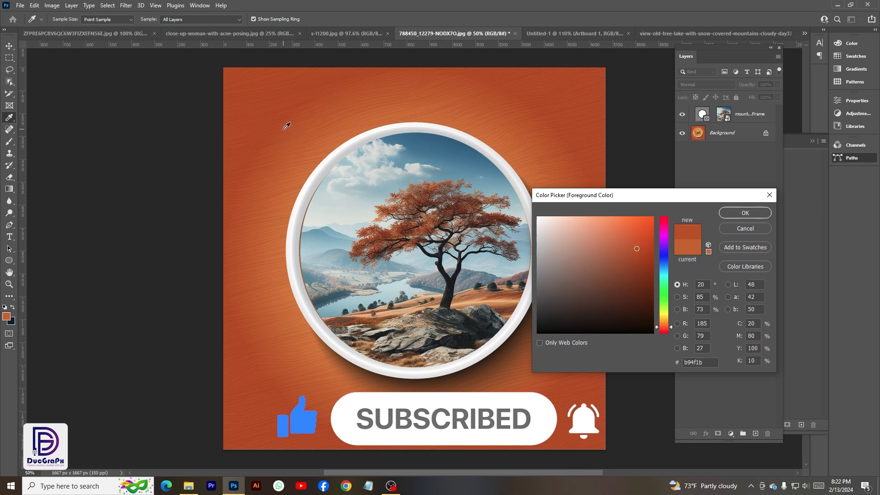
{"action": "left_click", "coordinate": [352, 118]}
{"action": "left_click", "coordinate": [425, 145]}
{"action": "left_click", "coordinate": [412, 188]}
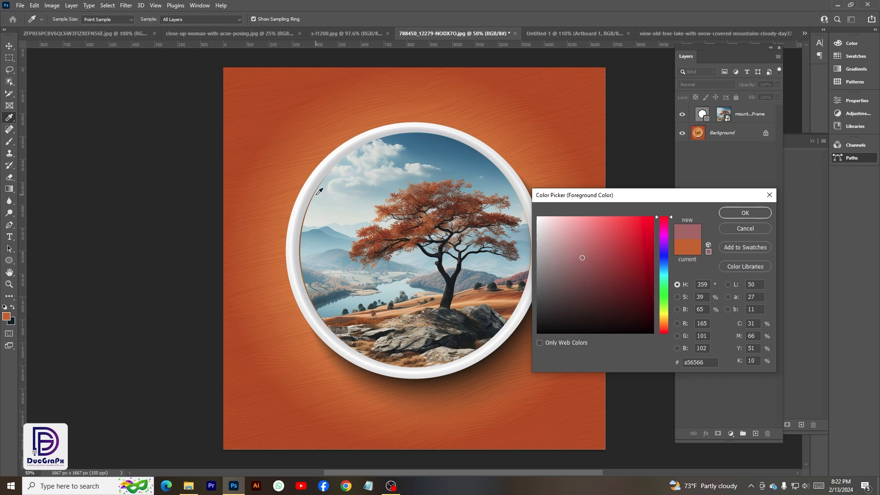
{"action": "left_click", "coordinate": [316, 194]}
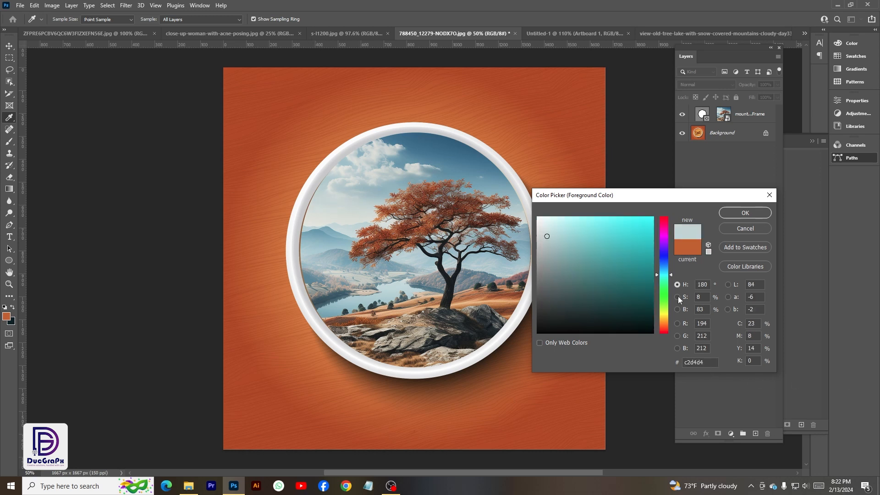
{"action": "left_click", "coordinate": [659, 327]}
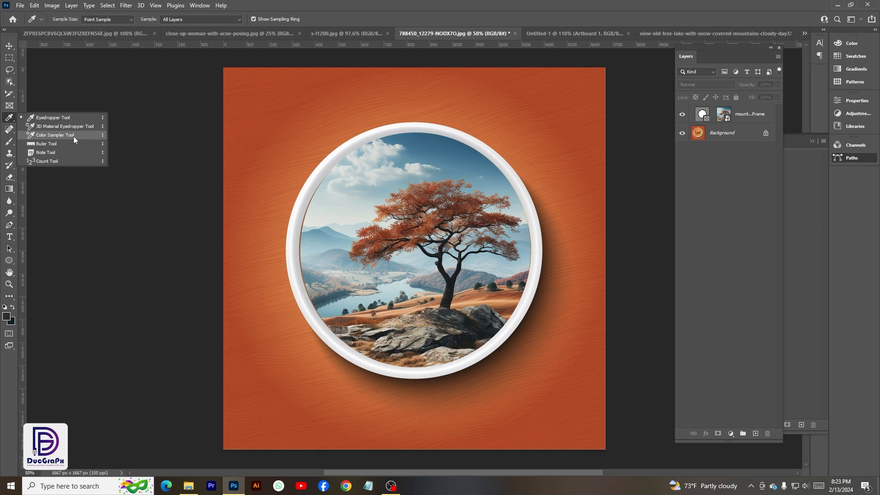
Place four color samplers on the tree trunk, the hillside bush, the hill near the rim and the lake.
{"action": "left_click", "coordinate": [55, 135]}
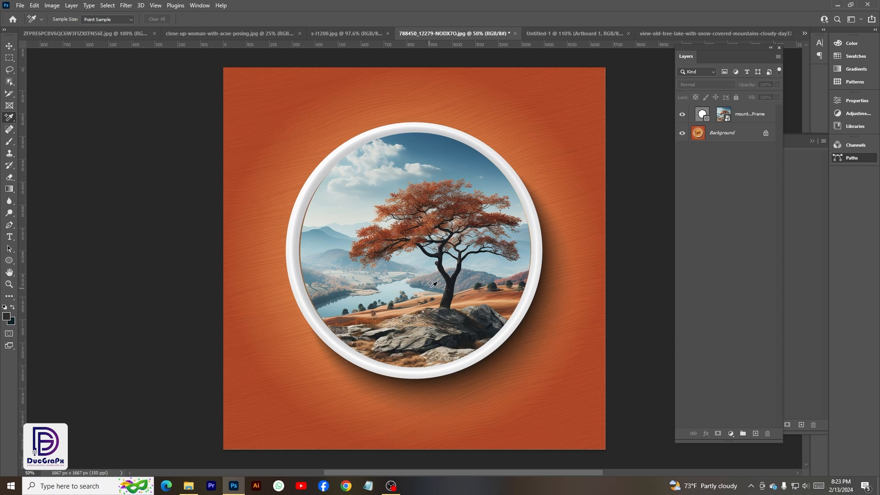
{"action": "left_click", "coordinate": [449, 300]}
{"action": "left_click", "coordinate": [494, 288]}
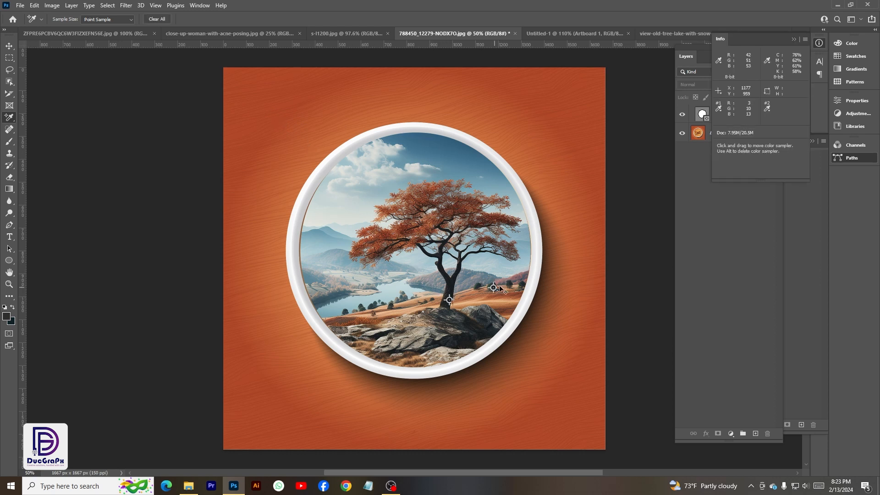
{"action": "left_click", "coordinate": [512, 281]}
{"action": "left_click", "coordinate": [398, 288]}
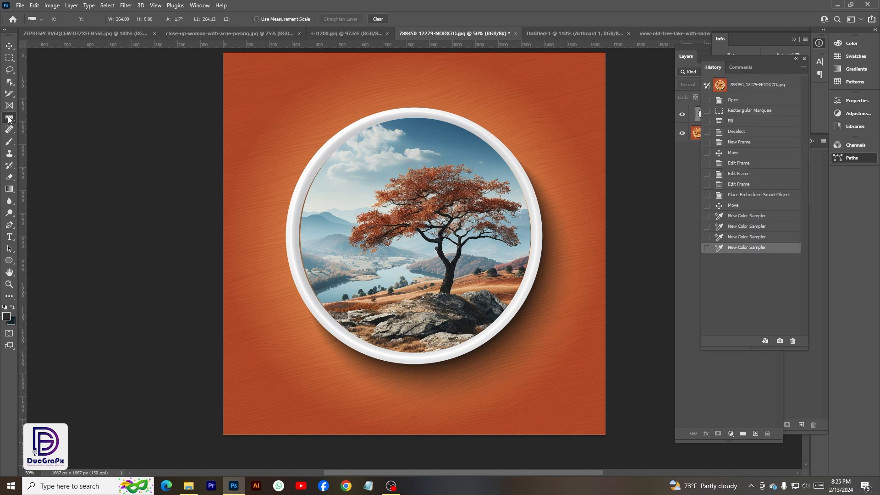
Measure several distances across the orange background above the round frame with the Ruler tool.
{"action": "right_click", "coordinate": [9, 117]}
{"action": "left_click", "coordinate": [104, 142]}
{"action": "left_click_drag", "start_coordinate": [270, 101], "coordinate": [557, 101]}
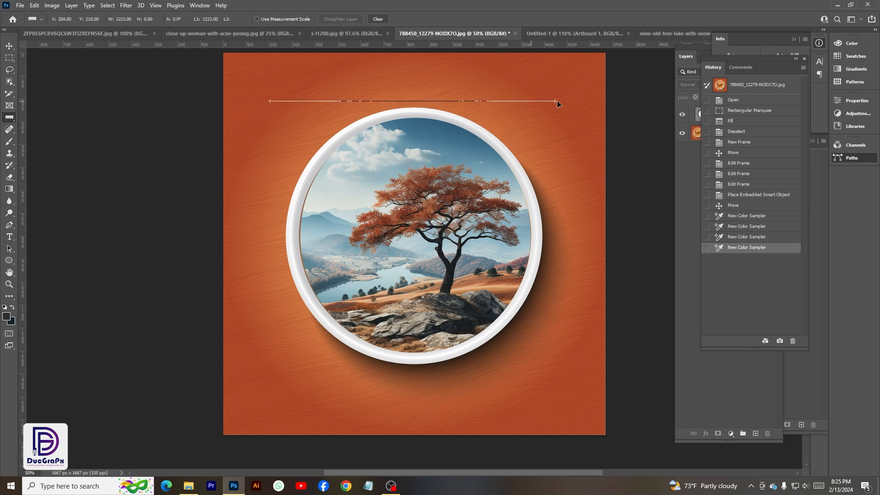
{"action": "left_click_drag", "start_coordinate": [343, 80], "coordinate": [560, 90]}
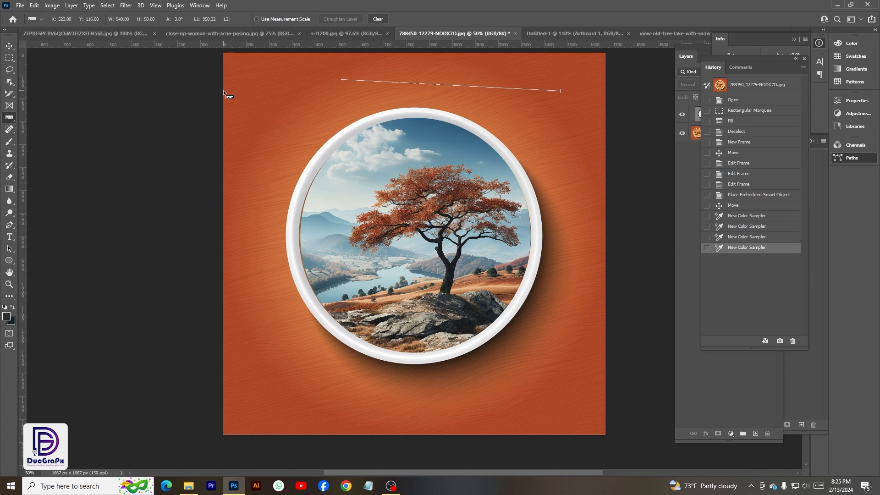
{"action": "left_click_drag", "start_coordinate": [230, 102], "coordinate": [600, 103]}
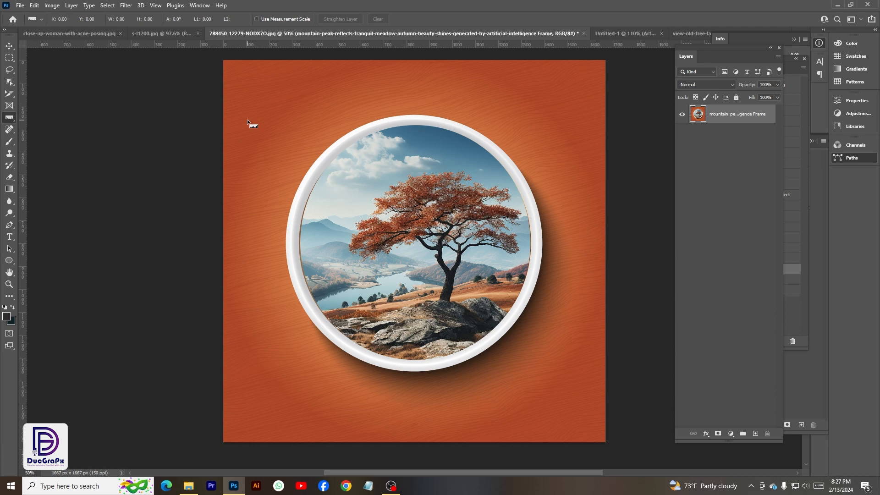
Shrink the merged image layer, tilt it clockwise on the canvas and apply the transformation.
{"action": "key", "text": "v"}
{"action": "left_click_drag", "start_coordinate": [605, 61], "coordinate": [508, 153]}
{"action": "left_click", "coordinate": [453, 19]}
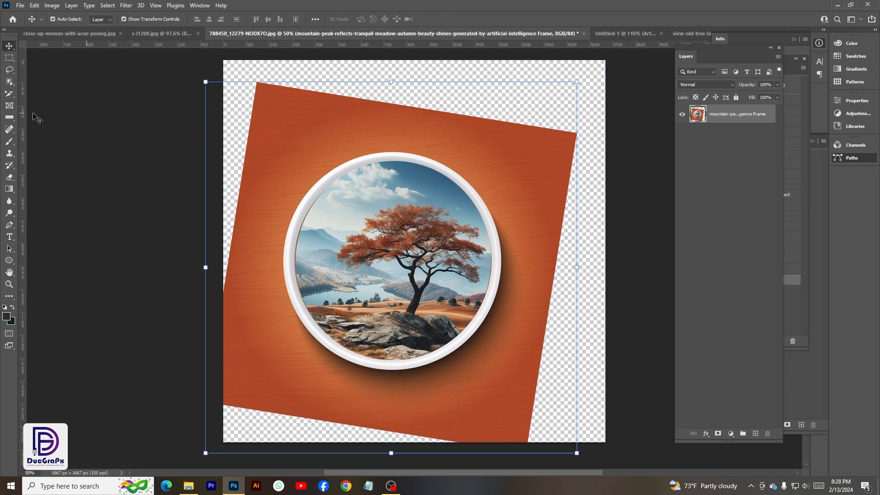
Draw a ruler line along the tilted image's upper edge and rotate the canvas counter-clockwise by that angle with Arbitrary rotation.
{"action": "left_click", "coordinate": [9, 117]}
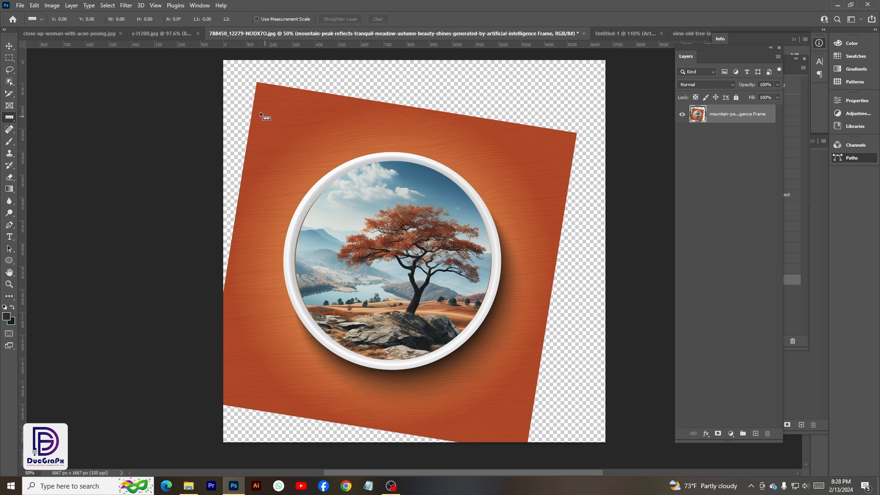
{"action": "mouse_move", "coordinate": [257, 85]}
{"action": "left_mouse_down"}
{"action": "mouse_move", "coordinate": [362, 108]}
{"action": "mouse_move", "coordinate": [540, 128]}
{"action": "mouse_move", "coordinate": [577, 142]}
{"action": "left_mouse_up"}
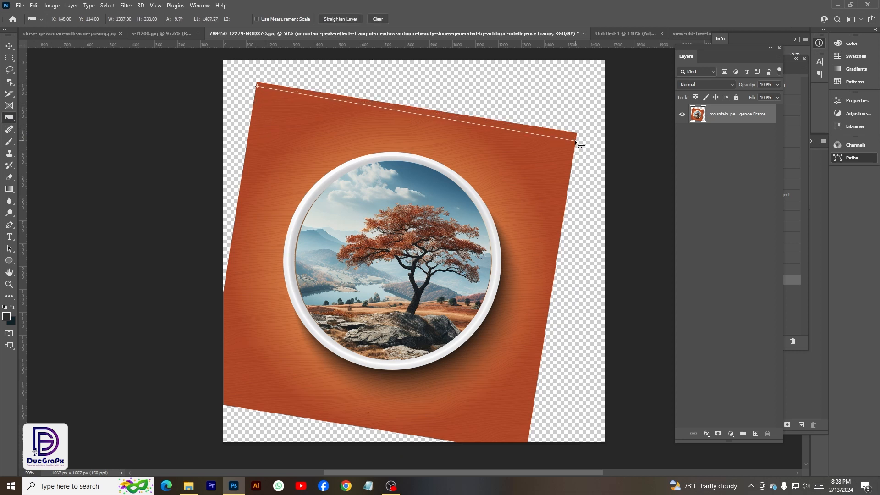
{"action": "left_click", "coordinate": [53, 6]}
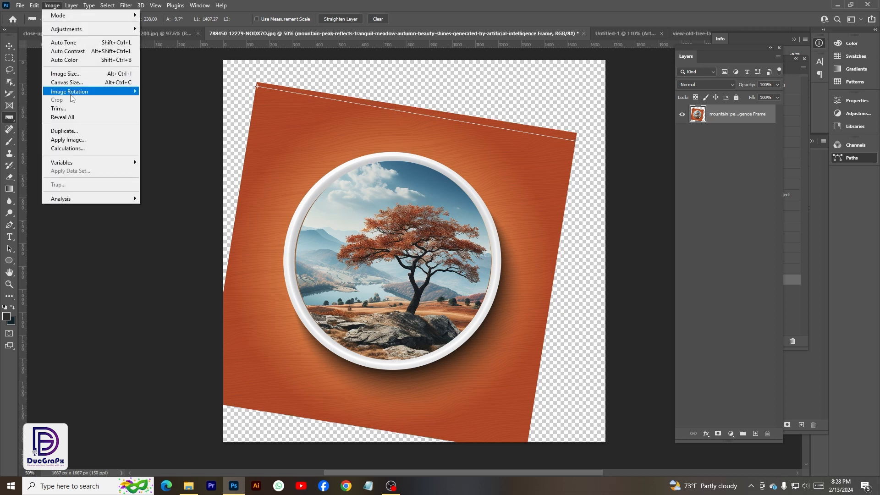
{"action": "mouse_move", "coordinate": [73, 92]}
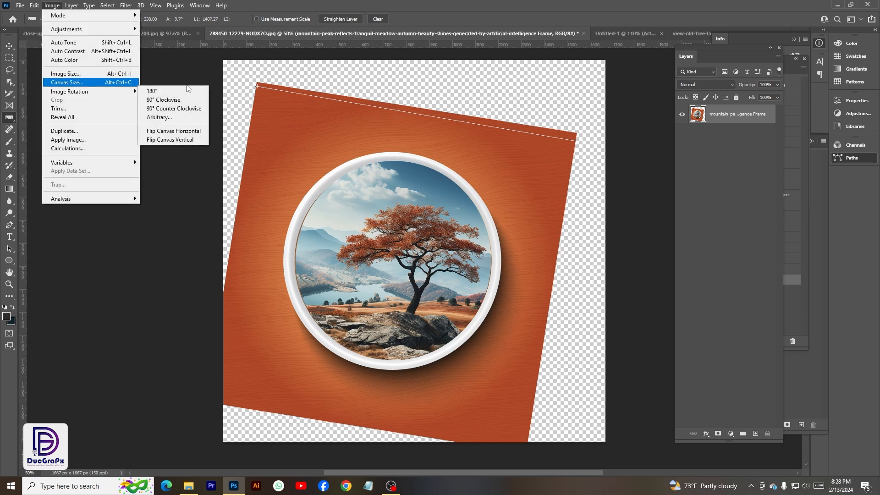
{"action": "left_click", "coordinate": [167, 118]}
{"action": "left_click", "coordinate": [502, 152]}
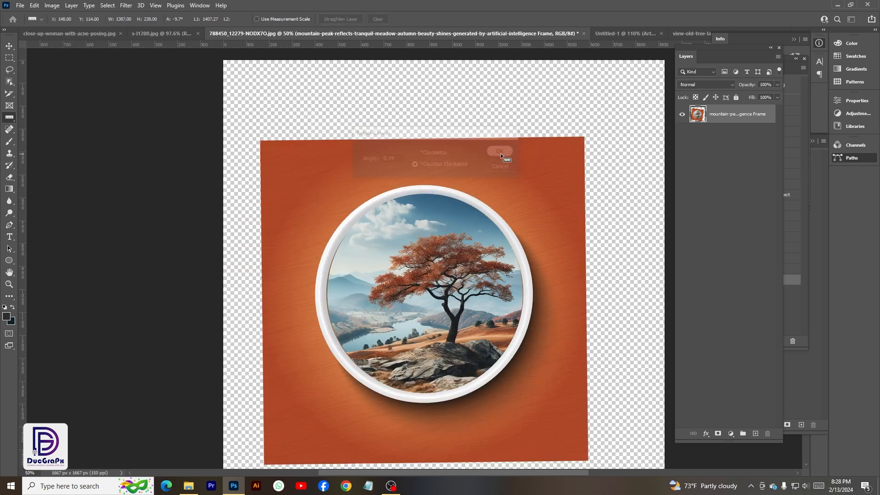
{"action": "scroll", "coordinate": [403, 173], "scroll_direction": "down", "scroll_amount": 1}
{"action": "scroll", "coordinate": [385, 171], "scroll_direction": "up", "scroll_amount": 1}
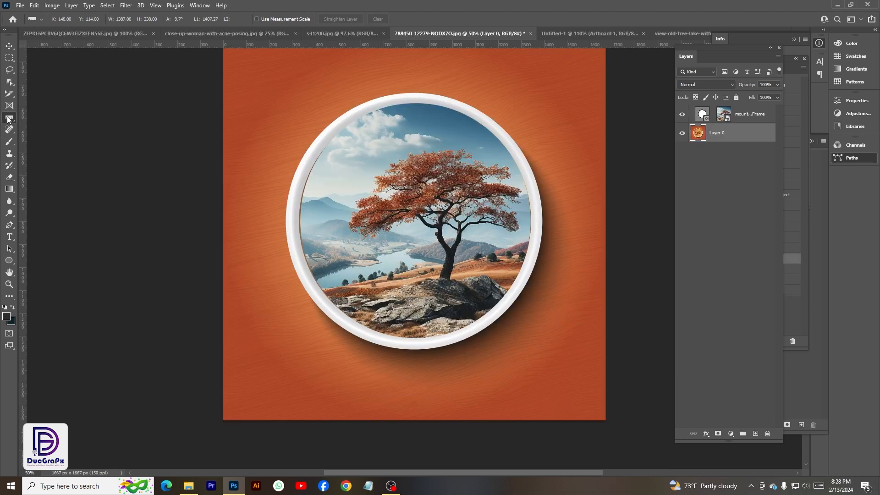
Add a note reading "Logo" in the upper-left corner of the orange background.
{"action": "right_click", "coordinate": [9, 119]}
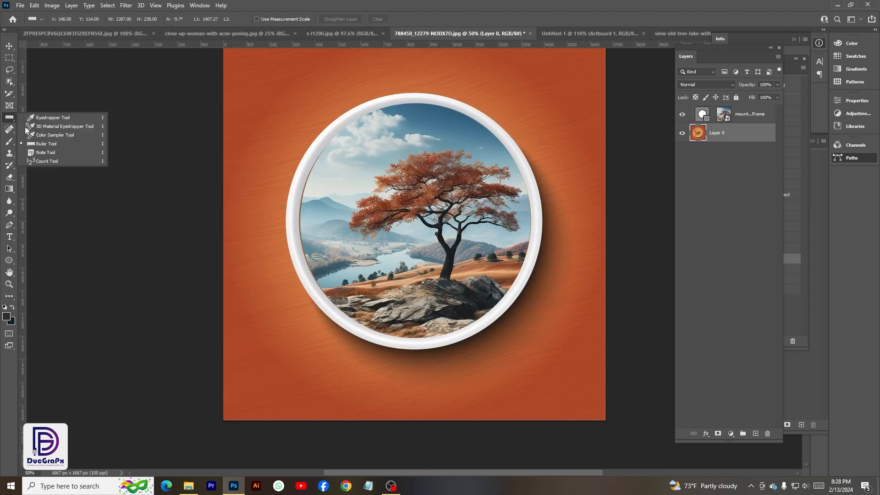
{"action": "left_click", "coordinate": [44, 154]}
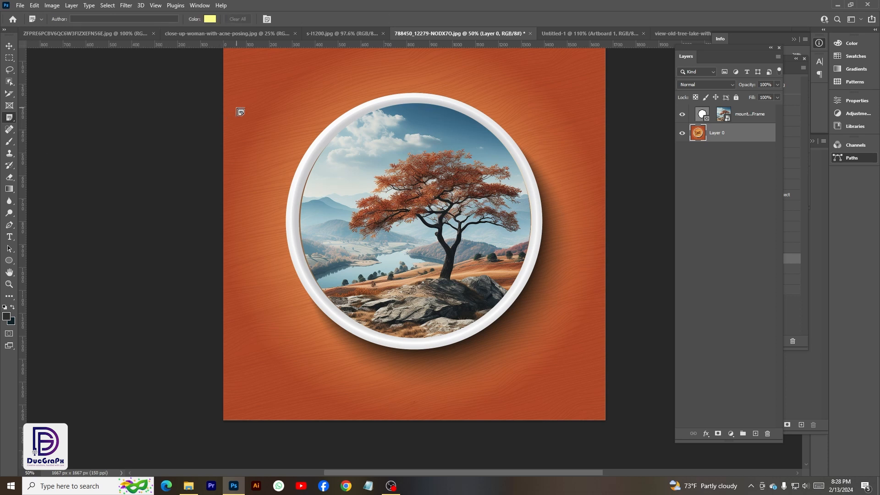
{"action": "scroll", "coordinate": [241, 112], "scroll_direction": "up", "scroll_amount": 1}
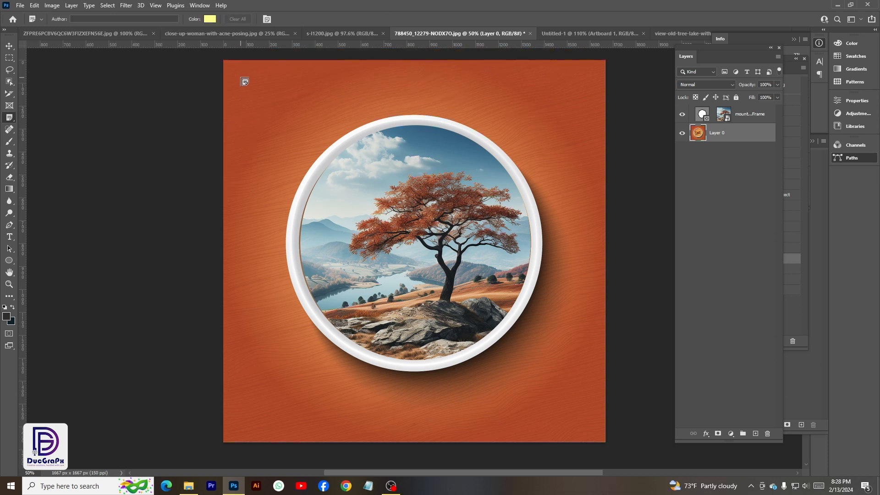
{"action": "left_click", "coordinate": [239, 76]}
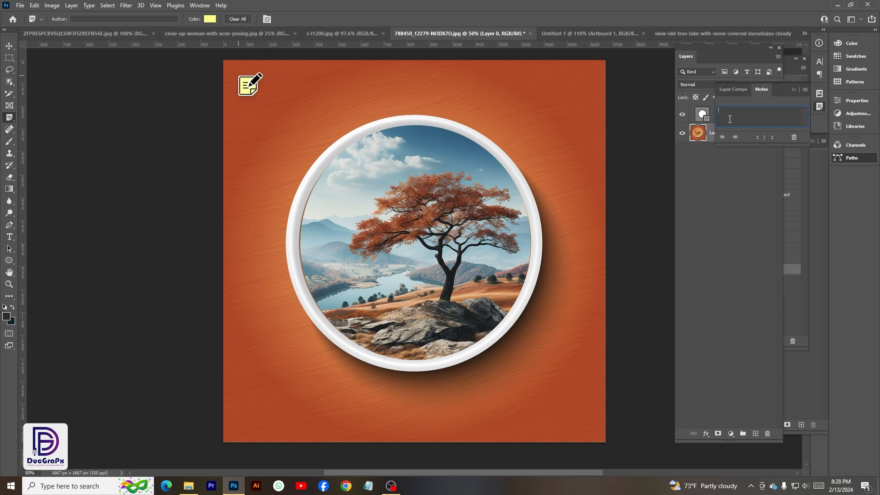
{"action": "type", "text": "Logo"}
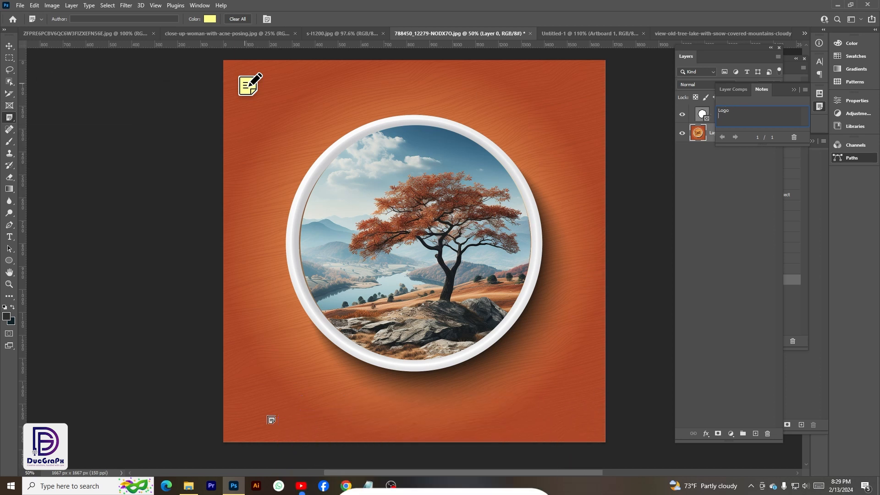
Add a note reading "call" near the lower-left corner of the image and one reading "website" near the lower-right corner.
{"action": "left_click", "coordinate": [270, 418]}
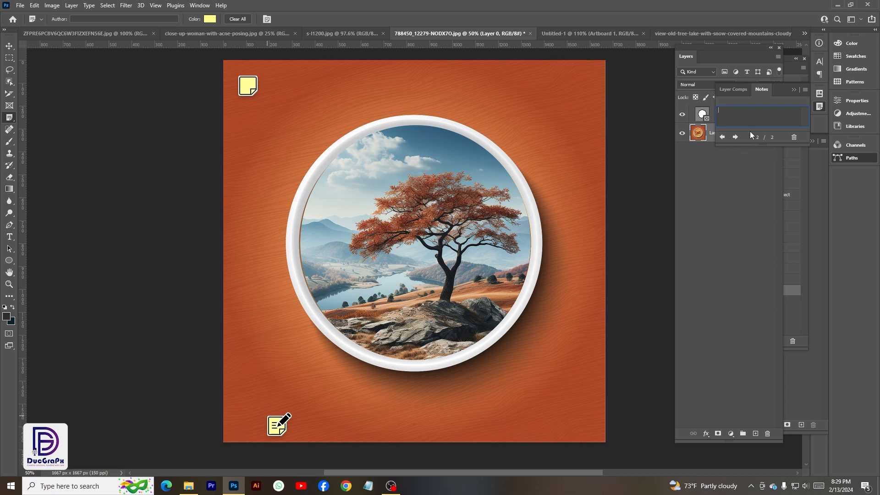
{"action": "type", "text": "call"}
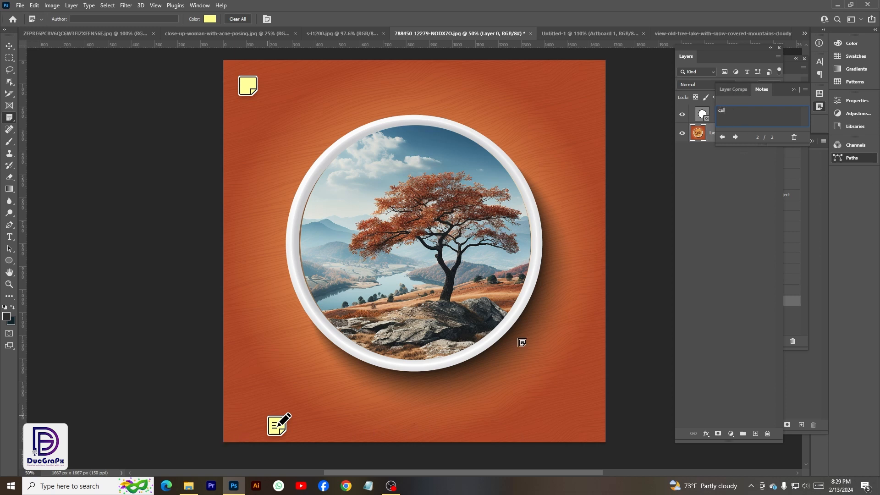
{"action": "left_click", "coordinate": [518, 420]}
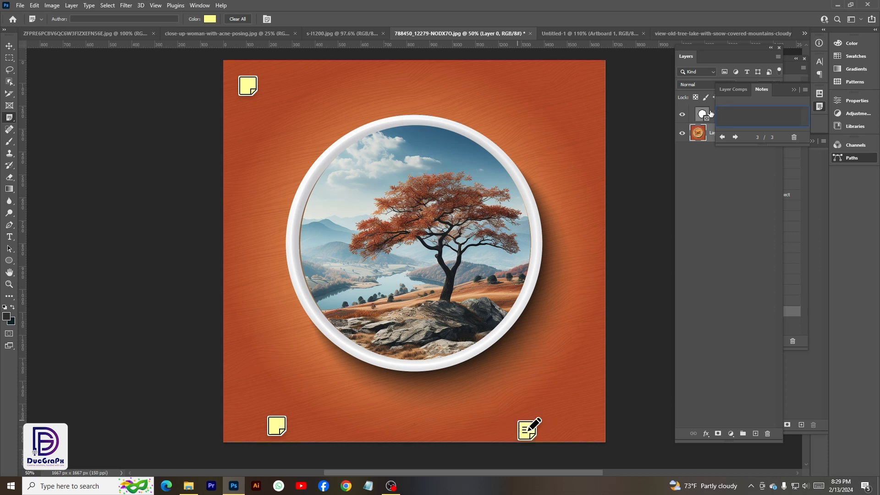
{"action": "type", "text": "websit"}
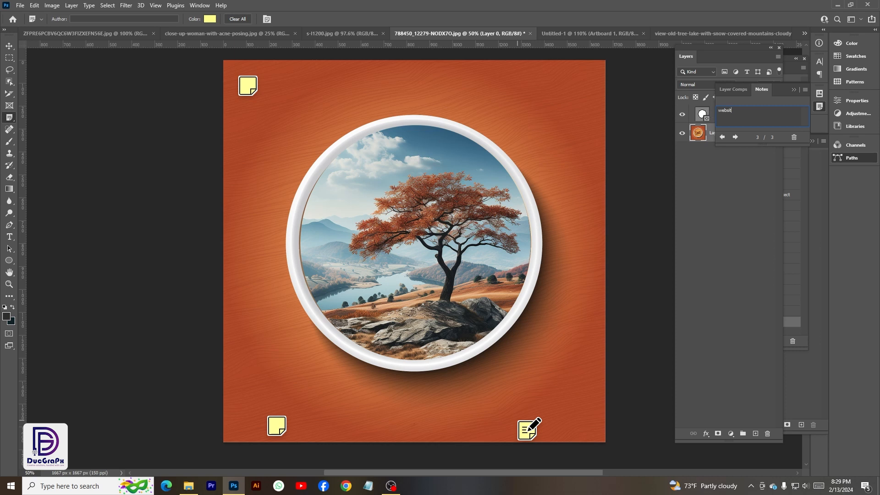
{"action": "type", "text": "e"}
Open the Logo, call and website notes one after another to review their text.
{"action": "left_click", "coordinate": [9, 46]}
{"action": "left_click_drag", "start_coordinate": [247, 86], "coordinate": [249, 89]}
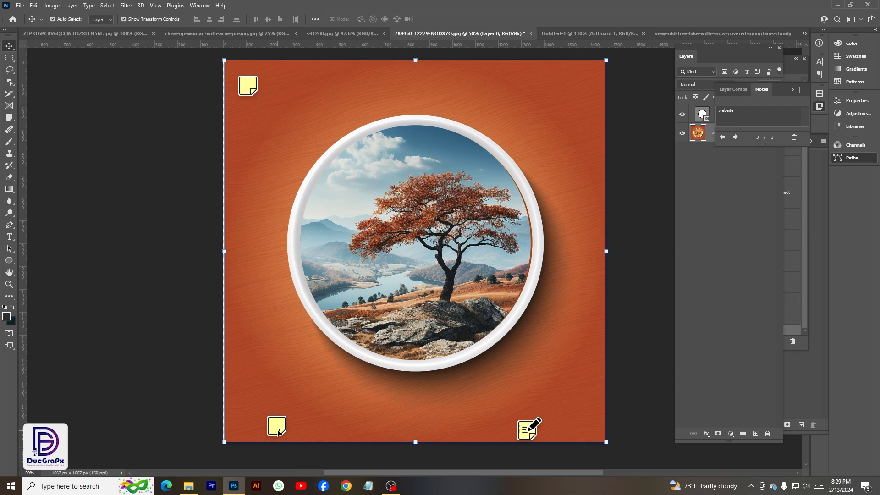
{"action": "left_click", "coordinate": [247, 84]}
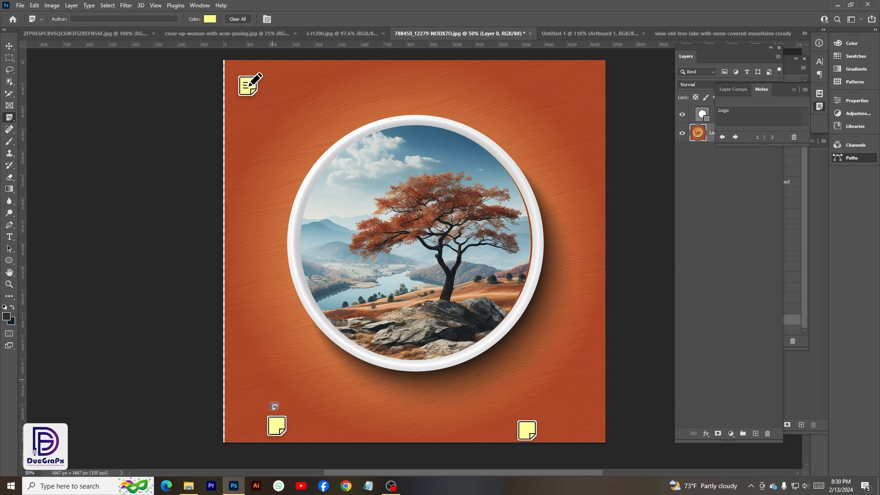
{"action": "left_click", "coordinate": [276, 424]}
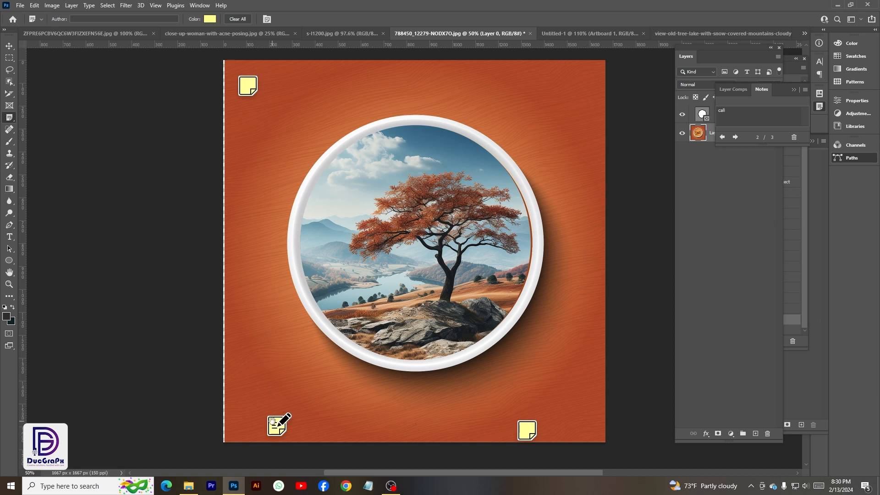
{"action": "left_click", "coordinate": [525, 427]}
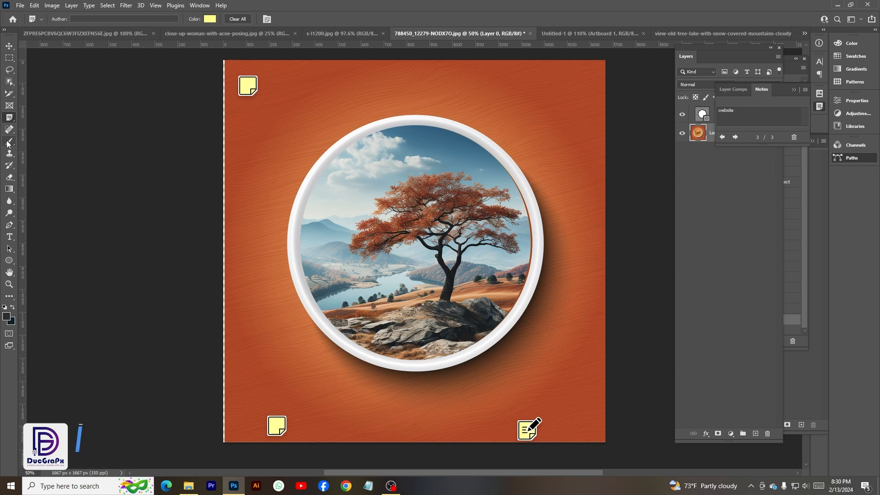
Place four count markers on the landscape inside the round frame with the Count tool.
{"action": "right_click", "coordinate": [9, 118]}
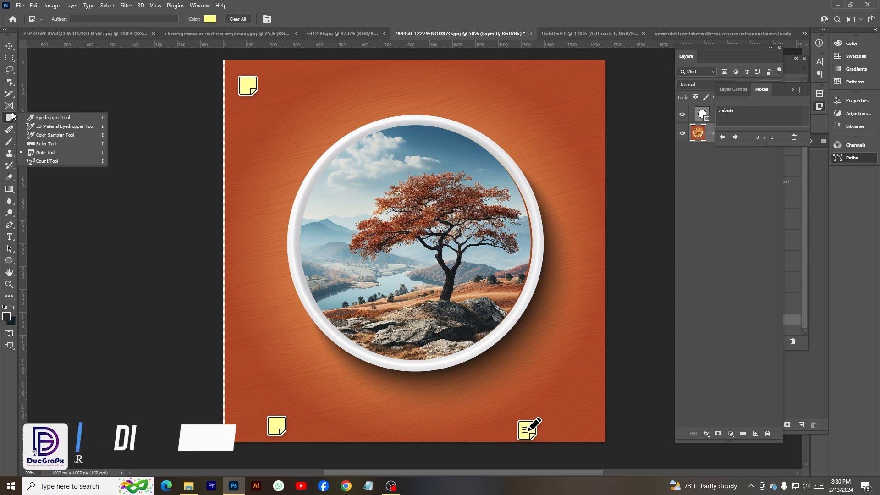
{"action": "left_click", "coordinate": [61, 161]}
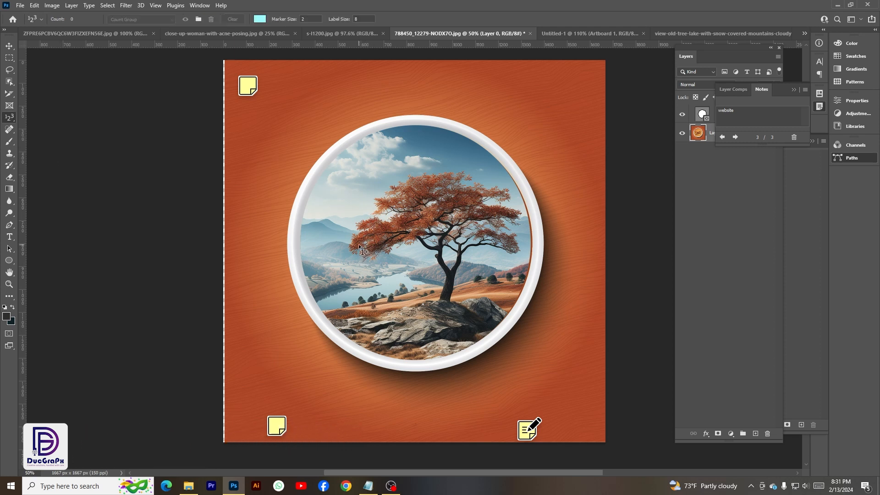
{"action": "left_click", "coordinate": [352, 290]}
{"action": "right_click", "coordinate": [13, 118]}
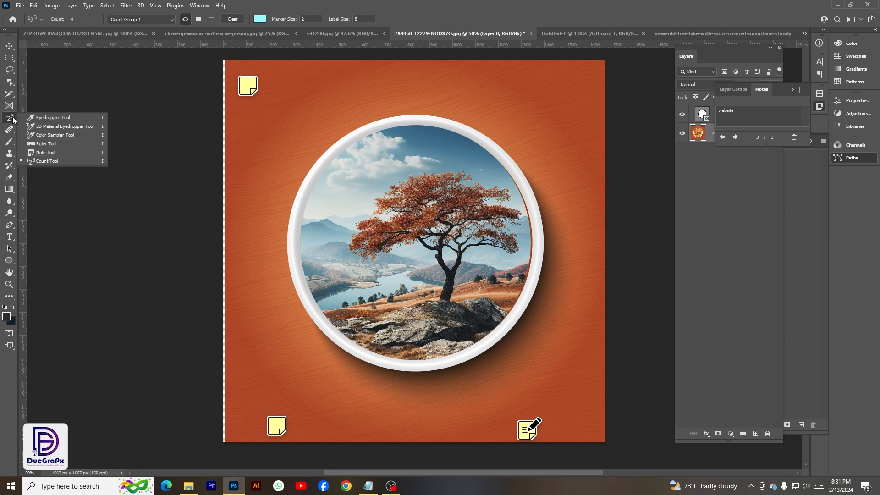
{"action": "left_click", "coordinate": [10, 120]}
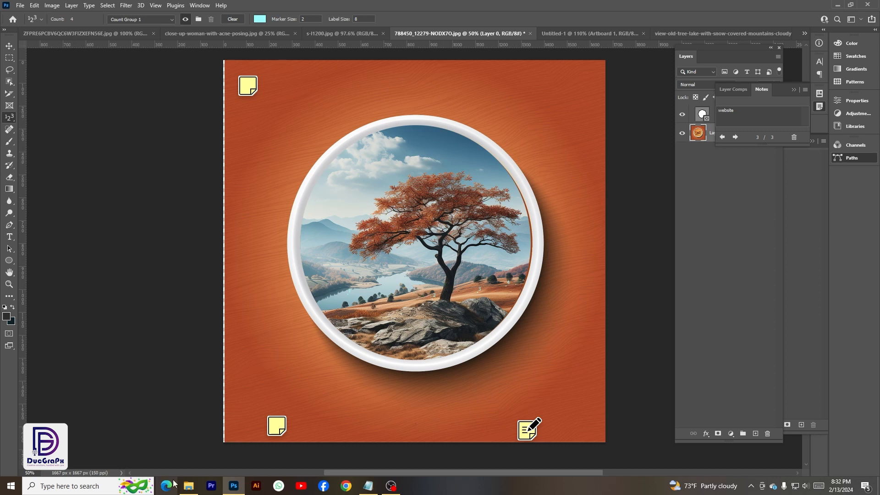